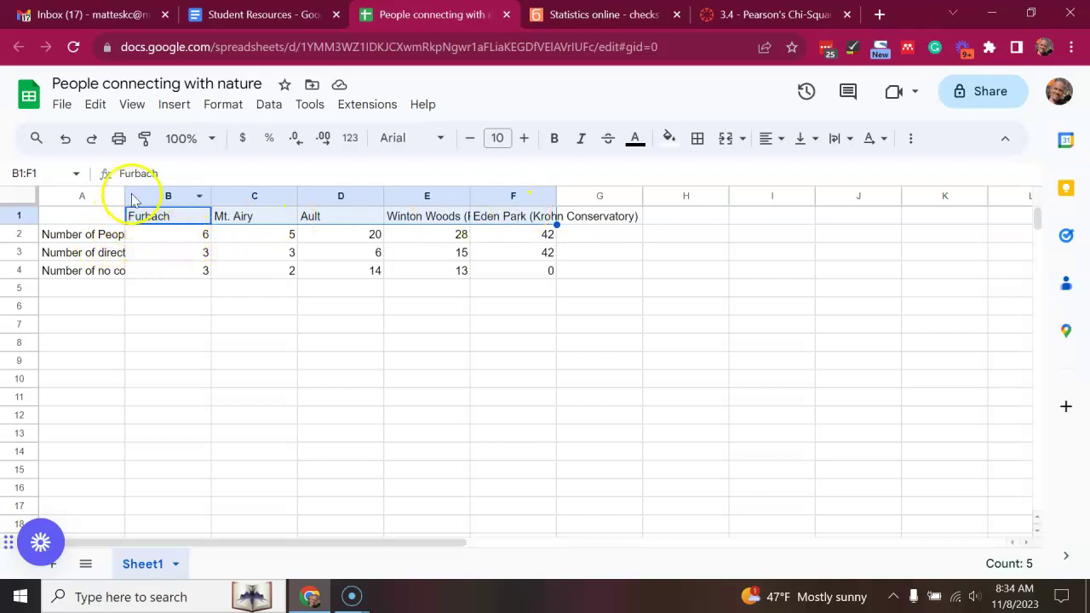
Widen column A of the observation sheet and review its direct contact and no contact row labels
{"action": "left_click_drag", "start_coordinate": [124, 195], "coordinate": [170, 196]}
{"action": "left_click_drag", "start_coordinate": [104, 235], "coordinate": [117, 275]}
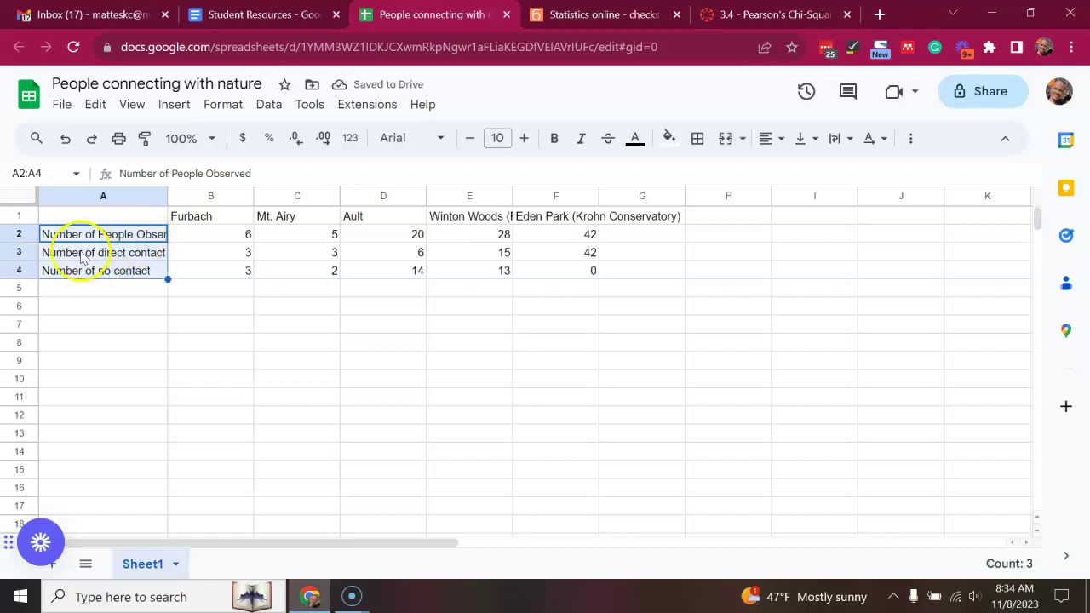
{"action": "left_click", "coordinate": [154, 256]}
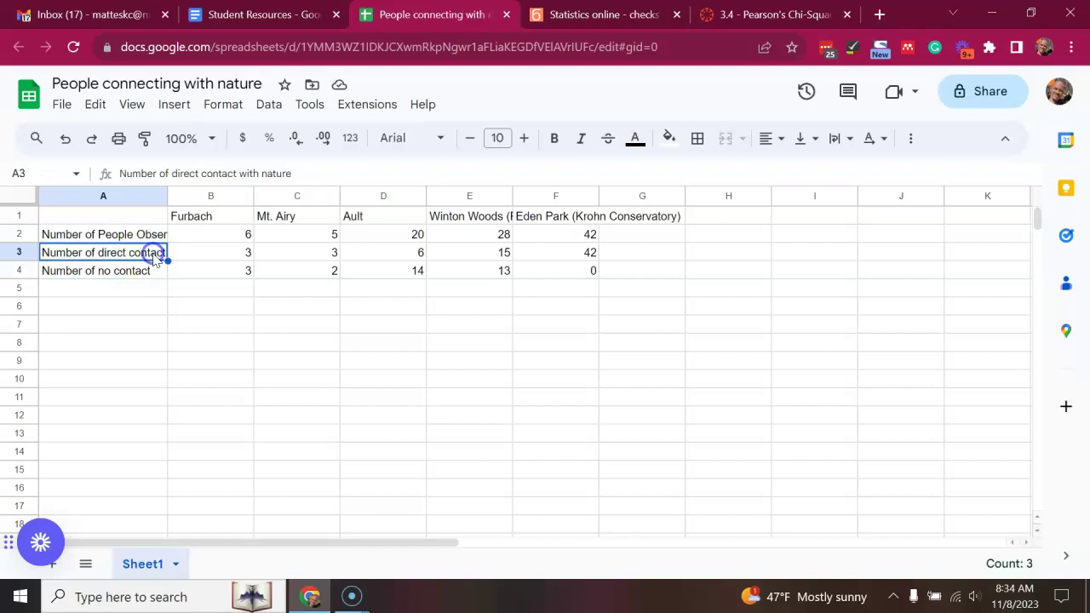
{"action": "left_click", "coordinate": [127, 271]}
Examine the direct contact and no contact counts recorded for each of the five parks
{"action": "mouse_move", "coordinate": [218, 257]}
{"action": "left_mouse_down"}
{"action": "mouse_move", "coordinate": [219, 273]}
{"action": "mouse_move", "coordinate": [224, 259]}
{"action": "left_mouse_up"}
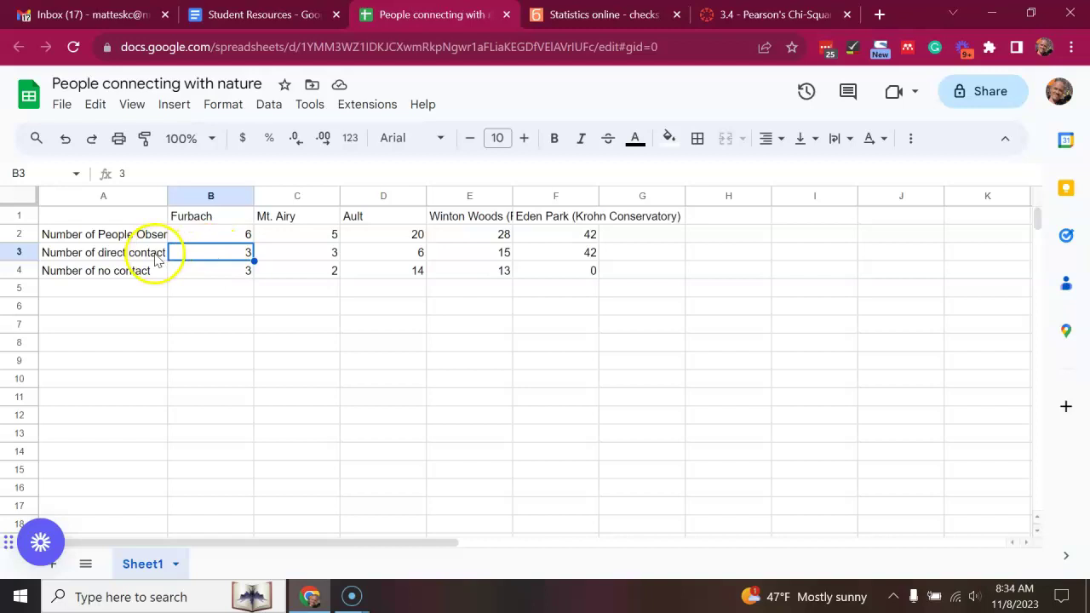
{"action": "left_click", "coordinate": [195, 270]}
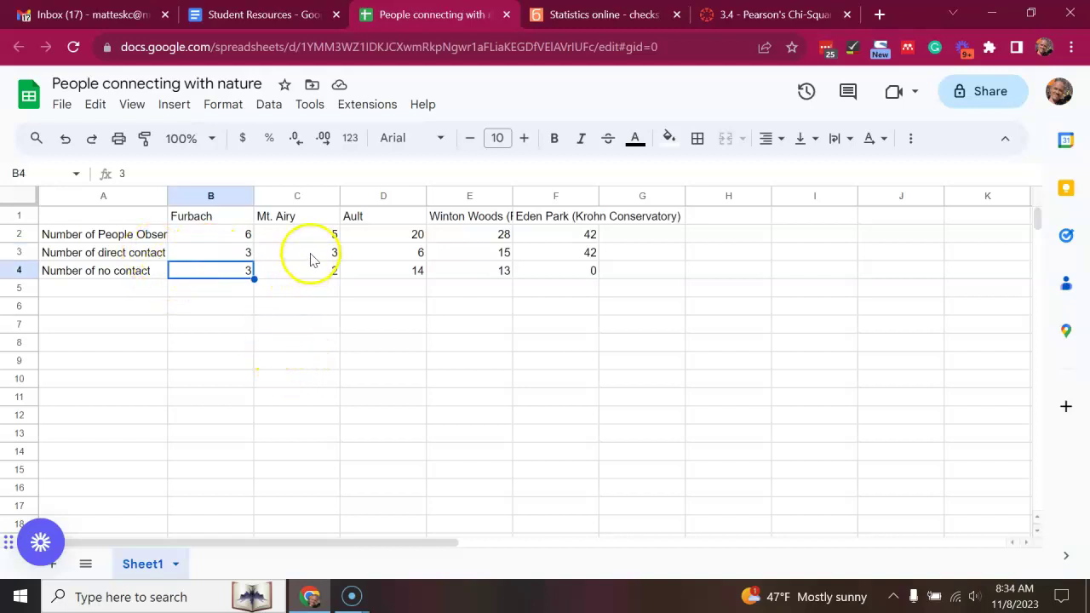
{"action": "left_click_drag", "start_coordinate": [309, 256], "coordinate": [309, 274]}
{"action": "left_click_drag", "start_coordinate": [228, 253], "coordinate": [572, 269]}
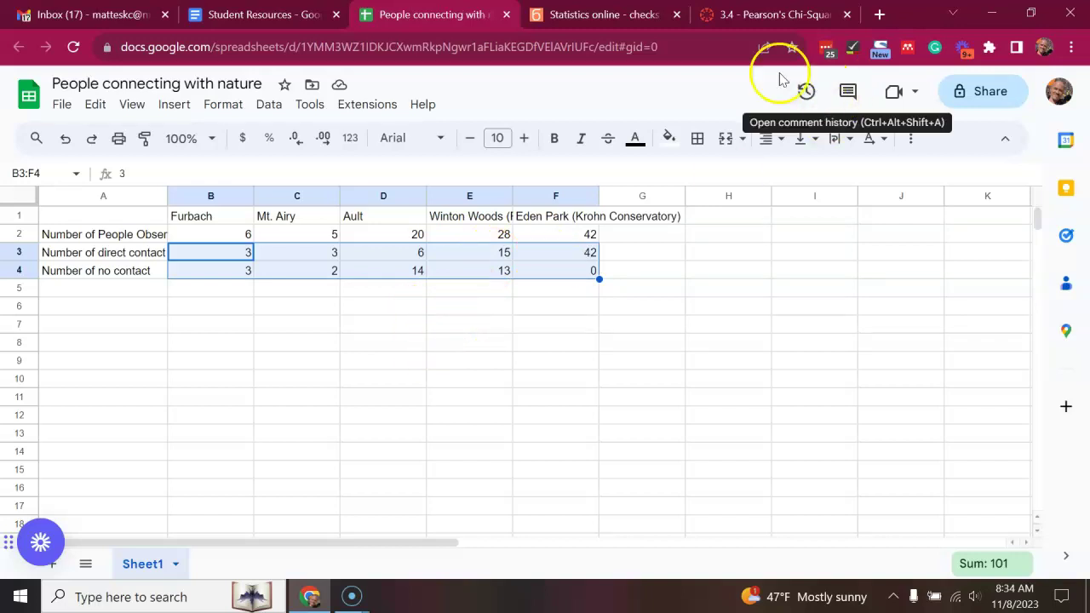
Switch to the Statistics Kingdom site and open its Chi-Squared Test For Goodness Of Fit calculator
{"action": "left_click", "coordinate": [572, 14]}
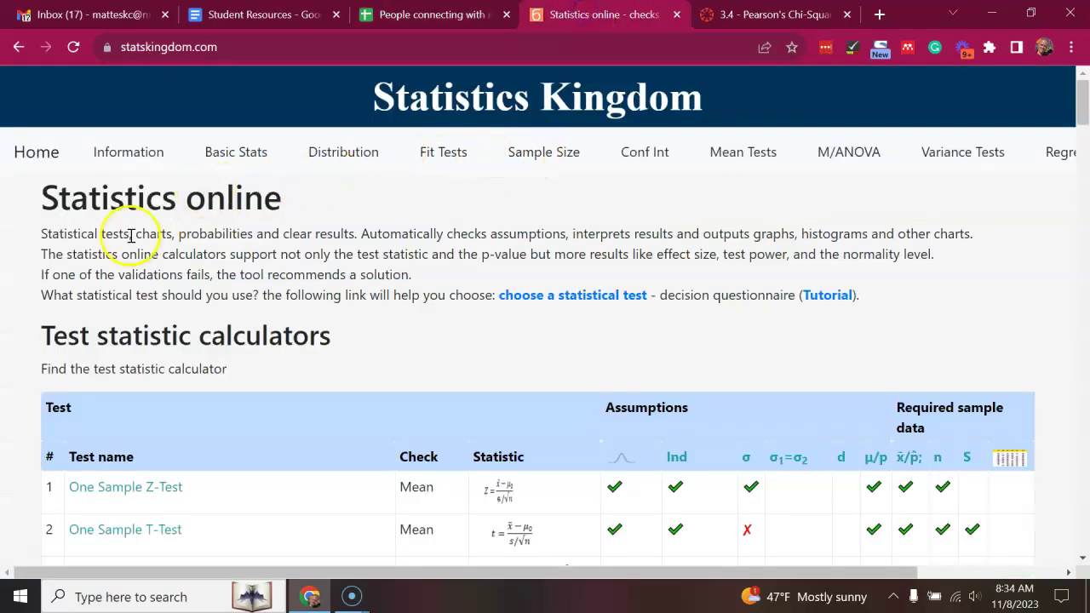
{"action": "scroll", "coordinate": [170, 244], "scroll_direction": "down", "scroll_amount": 5}
{"action": "scroll", "coordinate": [194, 255], "scroll_direction": "down", "scroll_amount": 6}
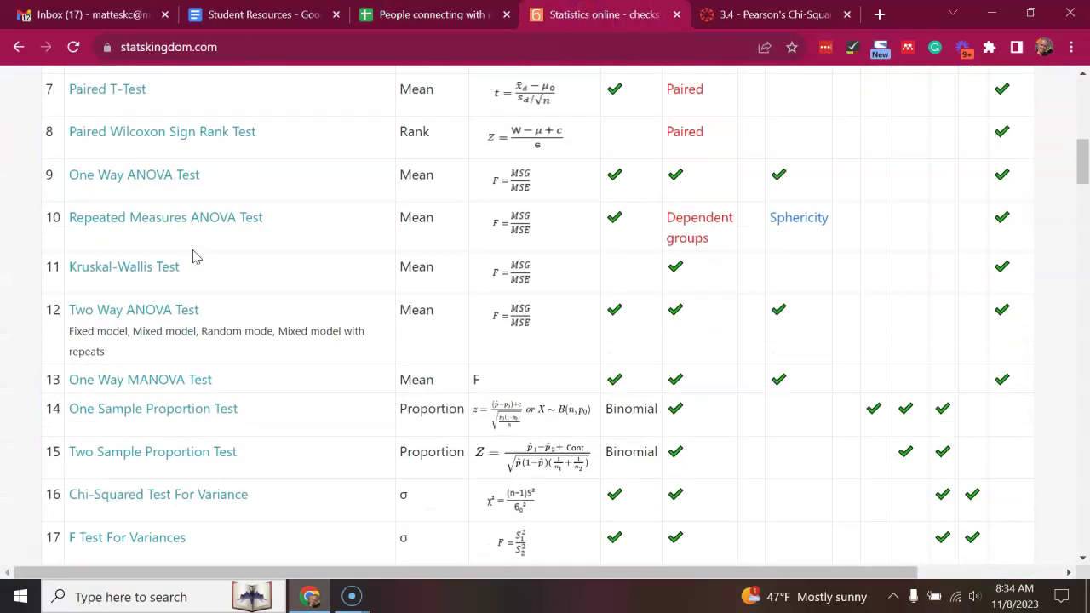
{"action": "scroll", "coordinate": [194, 256], "scroll_direction": "down", "scroll_amount": 1}
{"action": "mouse_move", "coordinate": [162, 223]}
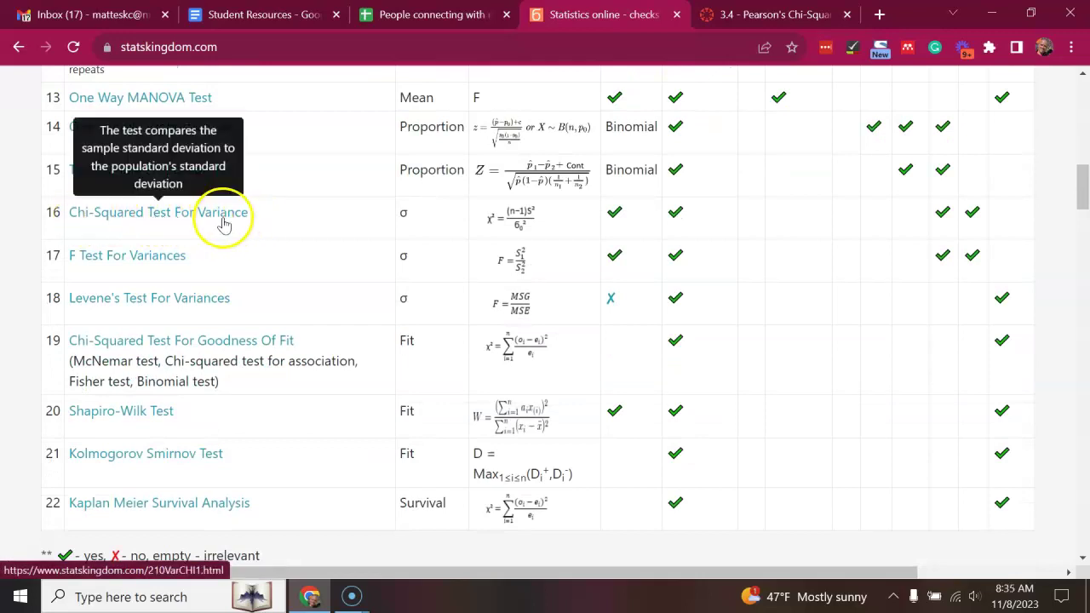
{"action": "scroll", "coordinate": [178, 283], "scroll_direction": "down", "scroll_amount": 1}
{"action": "mouse_move", "coordinate": [214, 262]}
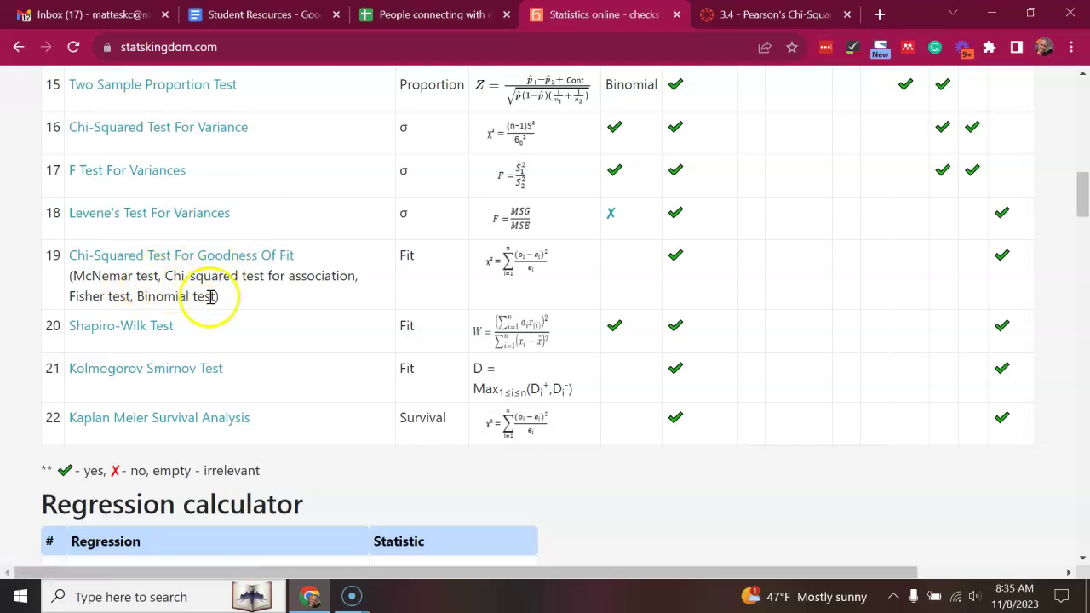
{"action": "left_click", "coordinate": [157, 258]}
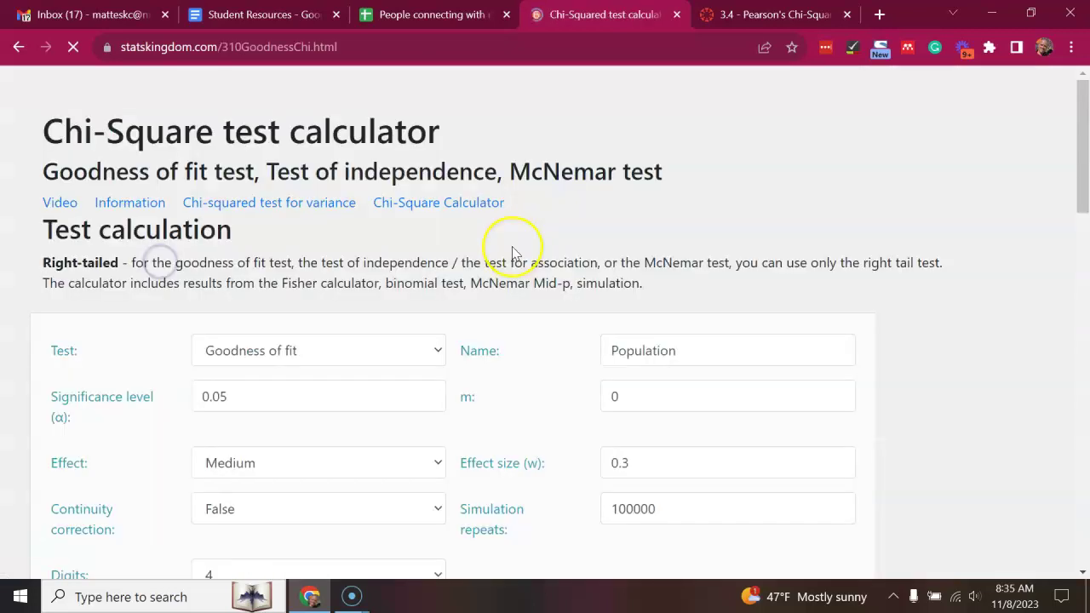
Set the calculator's test type to Independence (Association) and check it against the park data in the spreadsheet
{"action": "scroll", "coordinate": [496, 242], "scroll_direction": "down", "scroll_amount": 3}
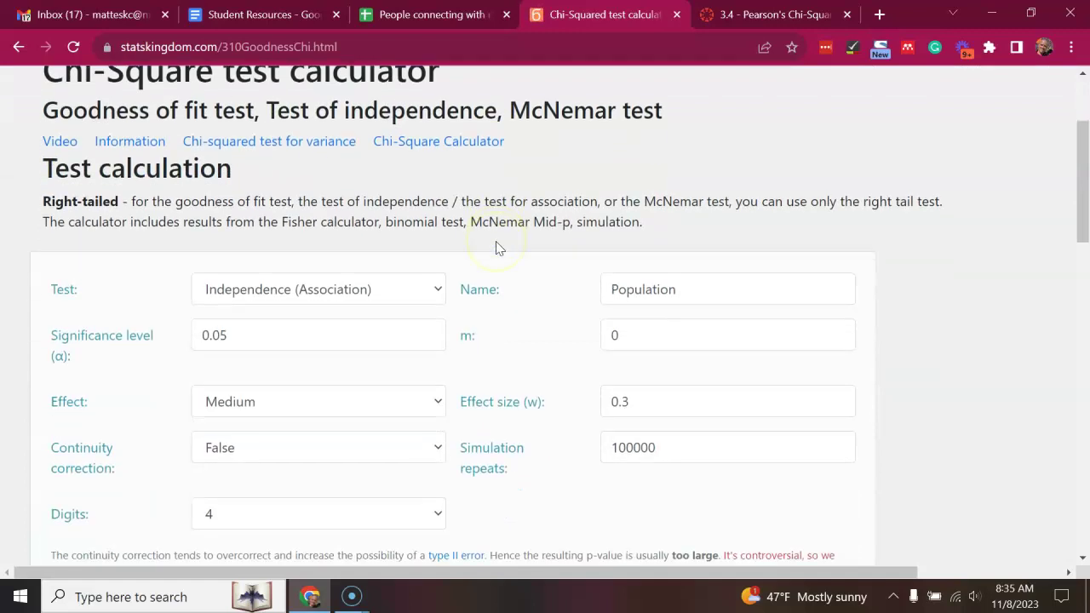
{"action": "scroll", "coordinate": [496, 248], "scroll_direction": "up", "scroll_amount": 2}
{"action": "scroll", "coordinate": [485, 246], "scroll_direction": "down", "scroll_amount": 1}
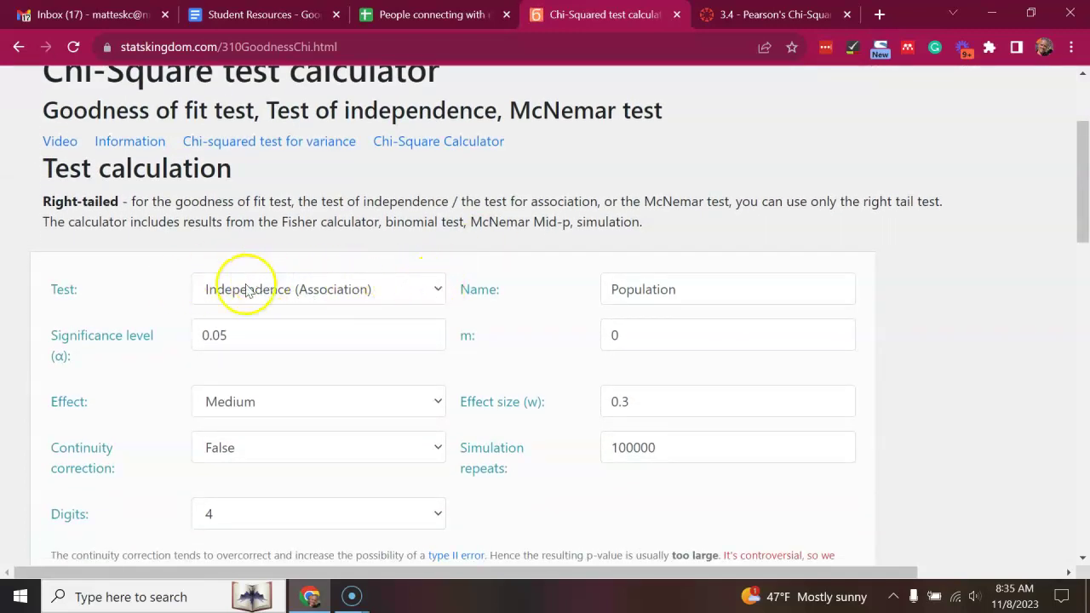
{"action": "left_click", "coordinate": [432, 293]}
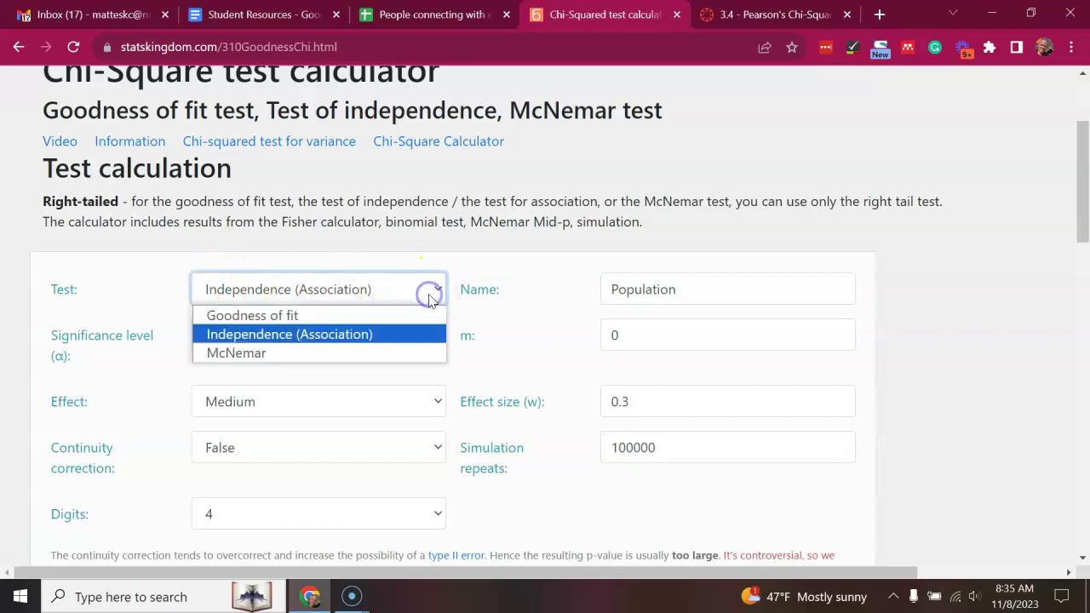
{"action": "left_click", "coordinate": [305, 339]}
{"action": "left_click", "coordinate": [418, 20]}
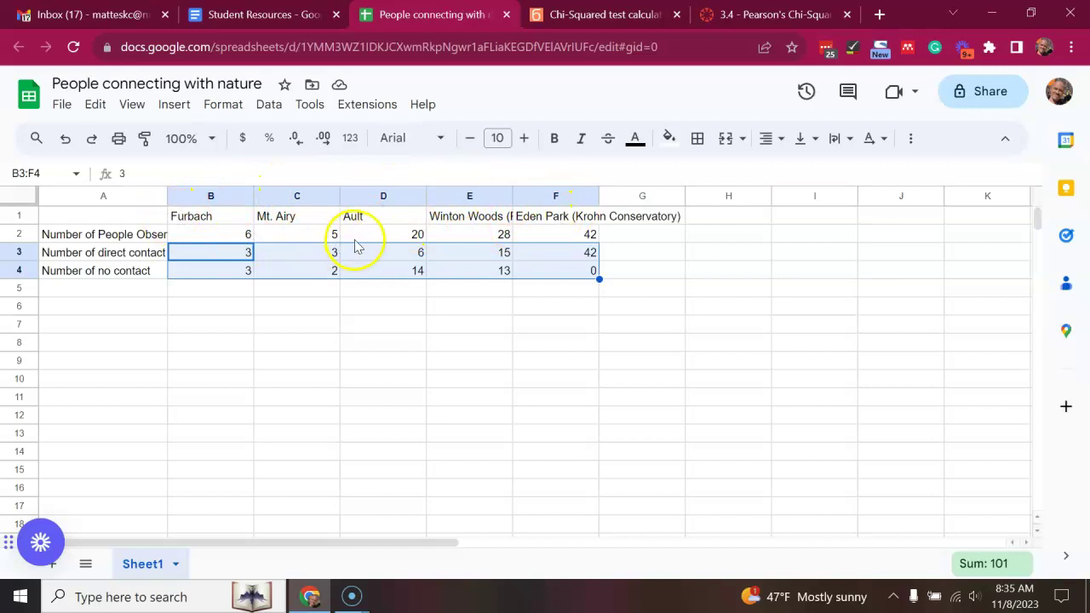
{"action": "left_click", "coordinate": [591, 17]}
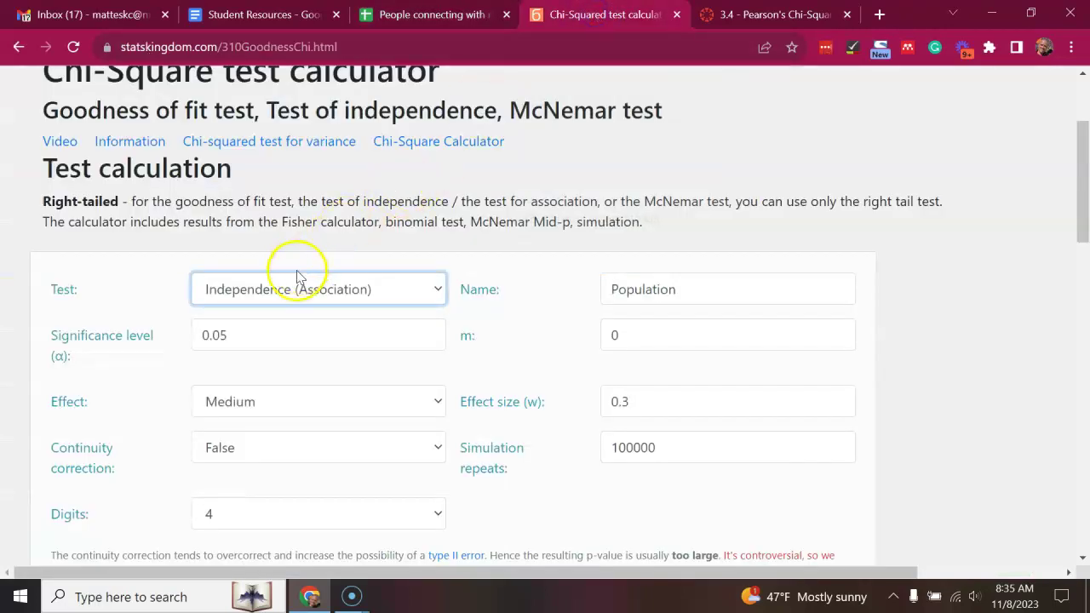
Rename the two sample data rows as "Contact with Nature" and "No contact", following the spreadsheet's row labels
{"action": "scroll", "coordinate": [243, 341], "scroll_direction": "down", "scroll_amount": 2}
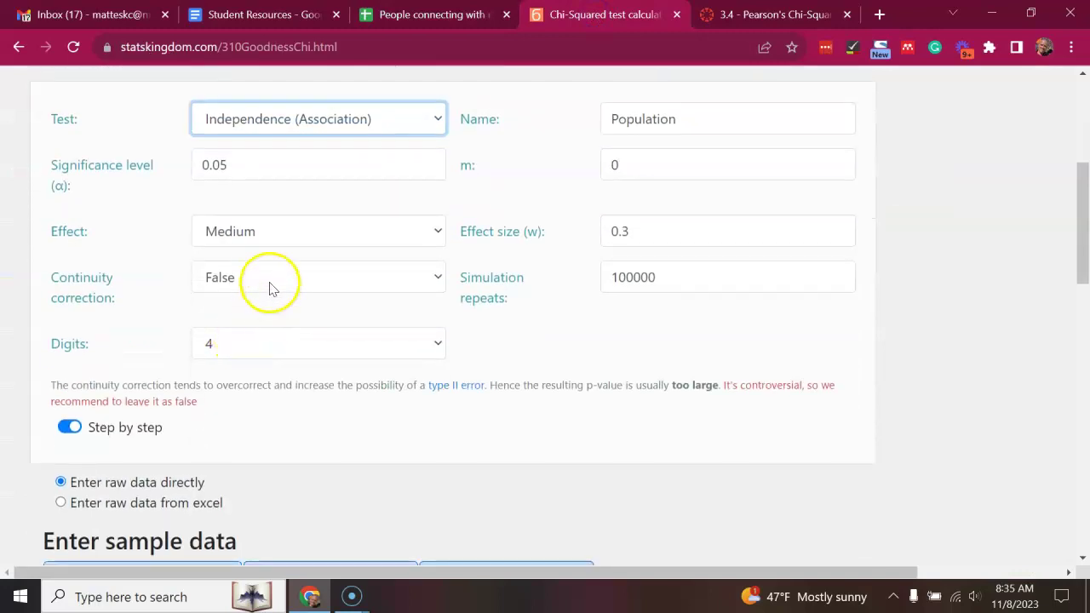
{"action": "scroll", "coordinate": [302, 367], "scroll_direction": "down", "scroll_amount": 2}
{"action": "scroll", "coordinate": [296, 362], "scroll_direction": "down", "scroll_amount": 2}
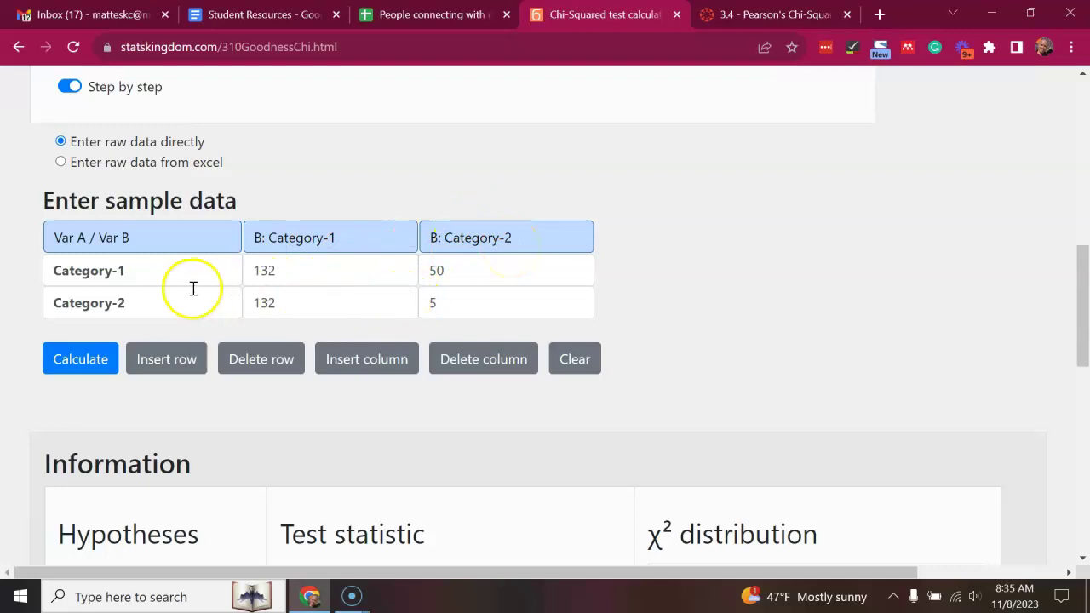
{"action": "left_click_drag", "start_coordinate": [158, 270], "coordinate": [44, 272]}
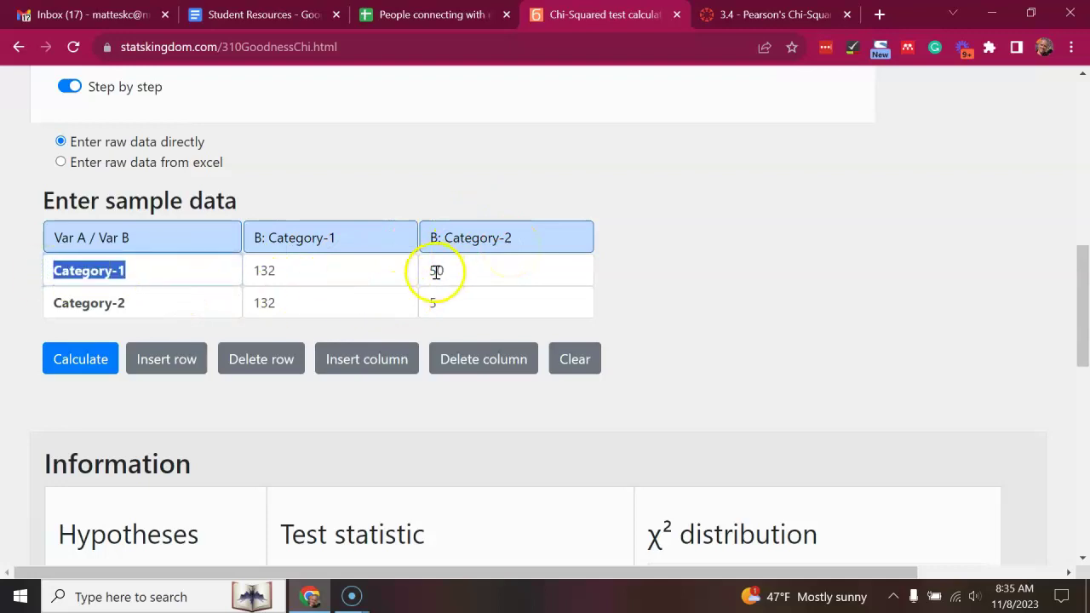
{"action": "left_click", "coordinate": [450, 17]}
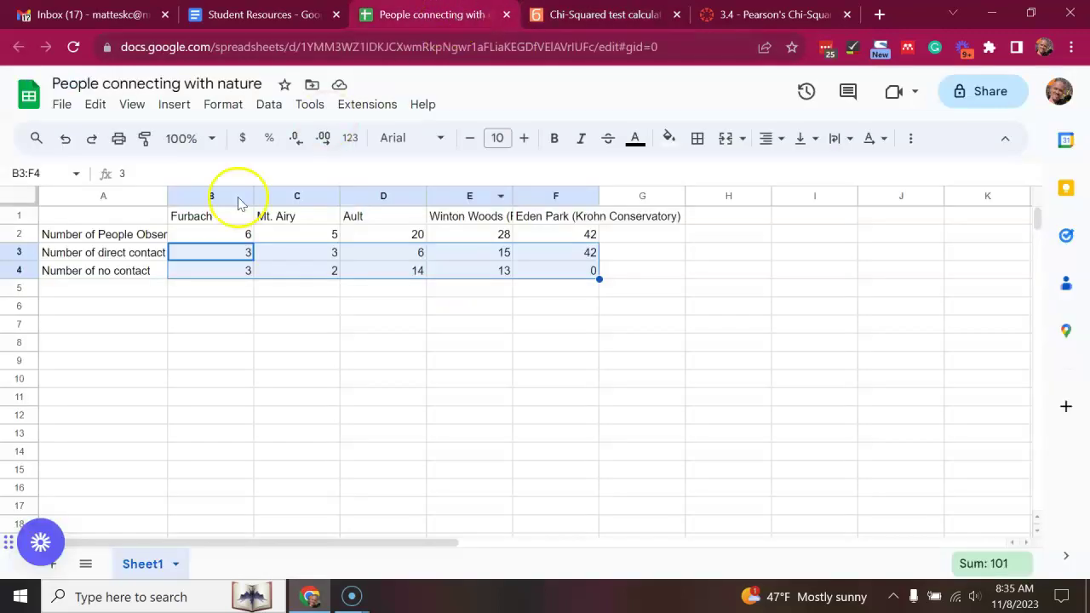
{"action": "left_click", "coordinate": [143, 255]}
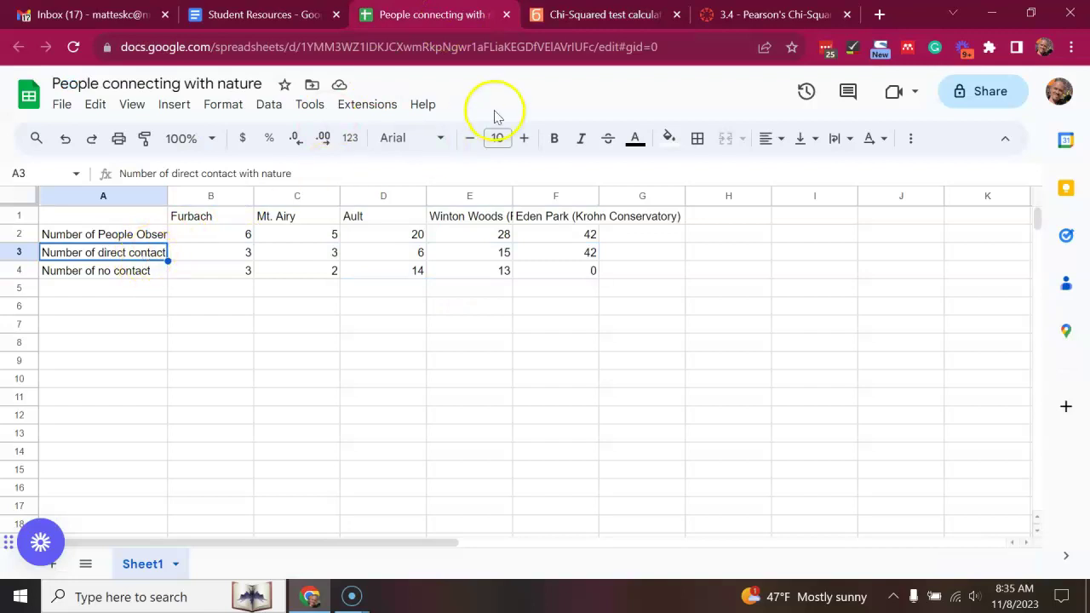
{"action": "left_click", "coordinate": [577, 12]}
{"action": "type", "text": "Contact with Nature"}
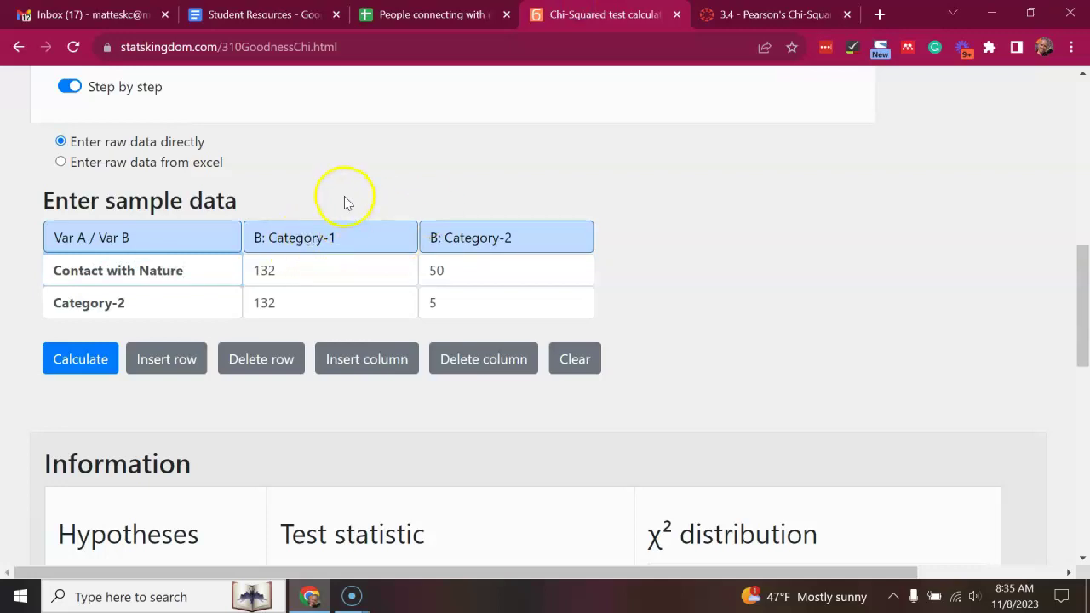
{"action": "left_click", "coordinate": [151, 305]}
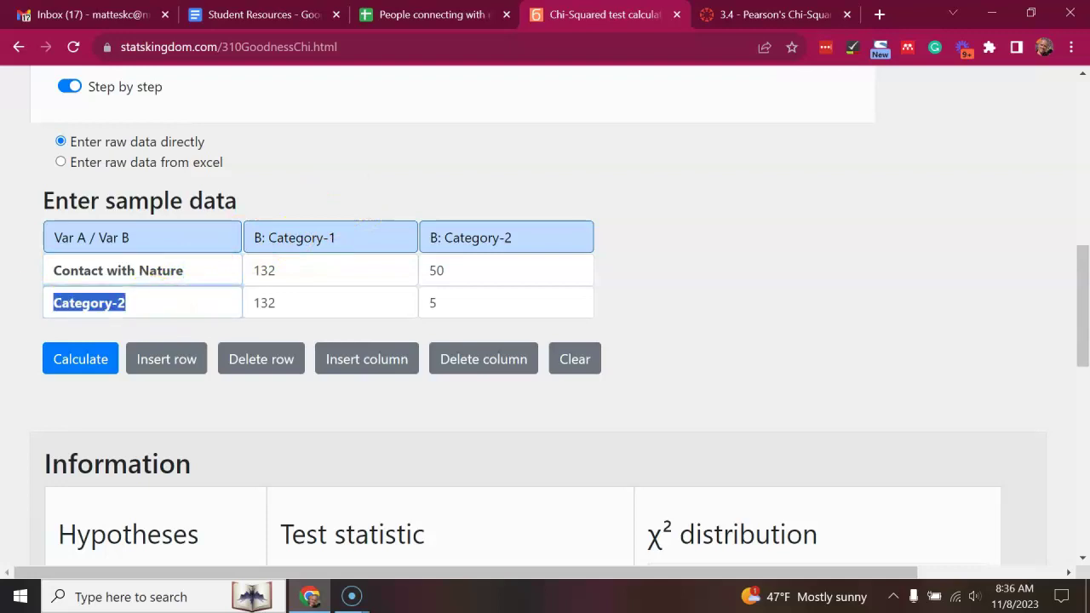
{"action": "type", "text": "No contact"}
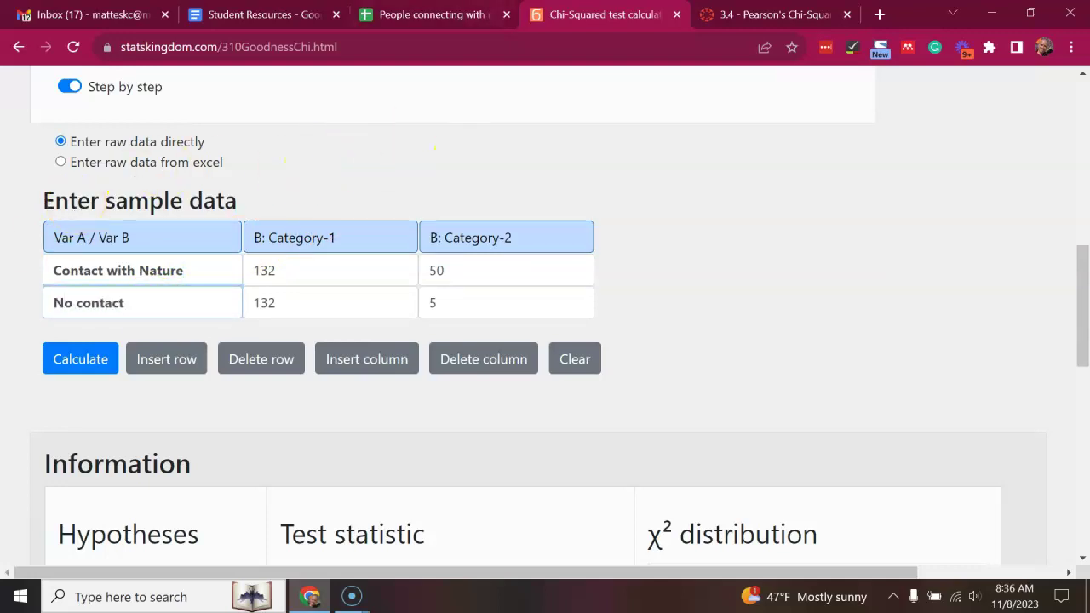
Rename the first category column of the sample data as "Furbach"
{"action": "key", "text": "ctrl+shift+Tab"}
{"action": "left_click", "coordinate": [591, 8]}
{"action": "left_click", "coordinate": [349, 236]}
{"action": "key", "text": "ctrl+a"}
{"action": "type", "text": "Fur"}
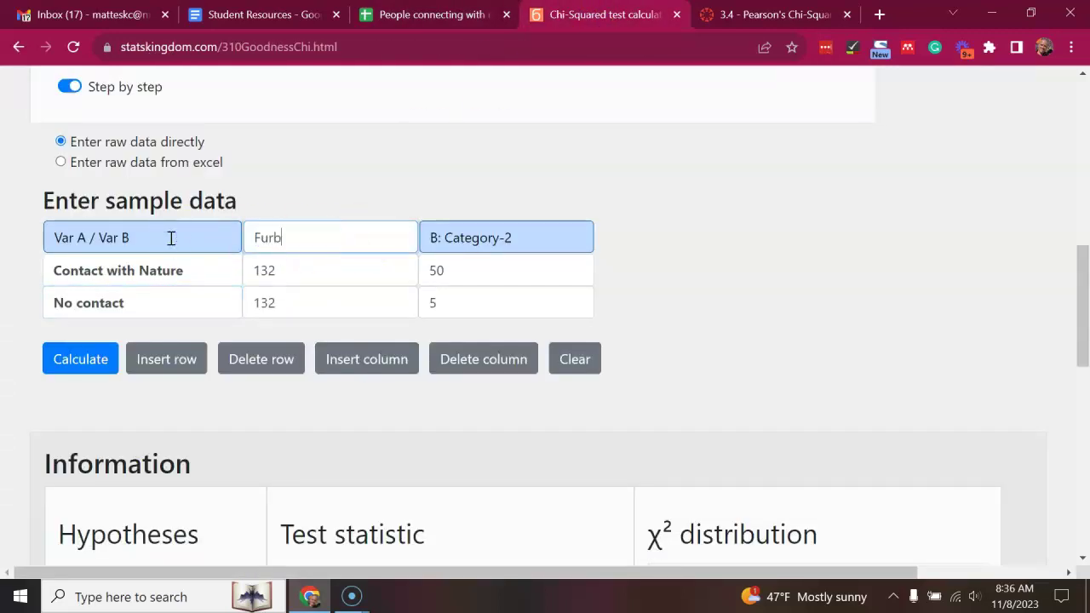
Fill the Furbach column from the spreadsheet with 3 for Contact with Nature and 3 for No contact
{"action": "key", "text": "ctrl+shift+Tab"}
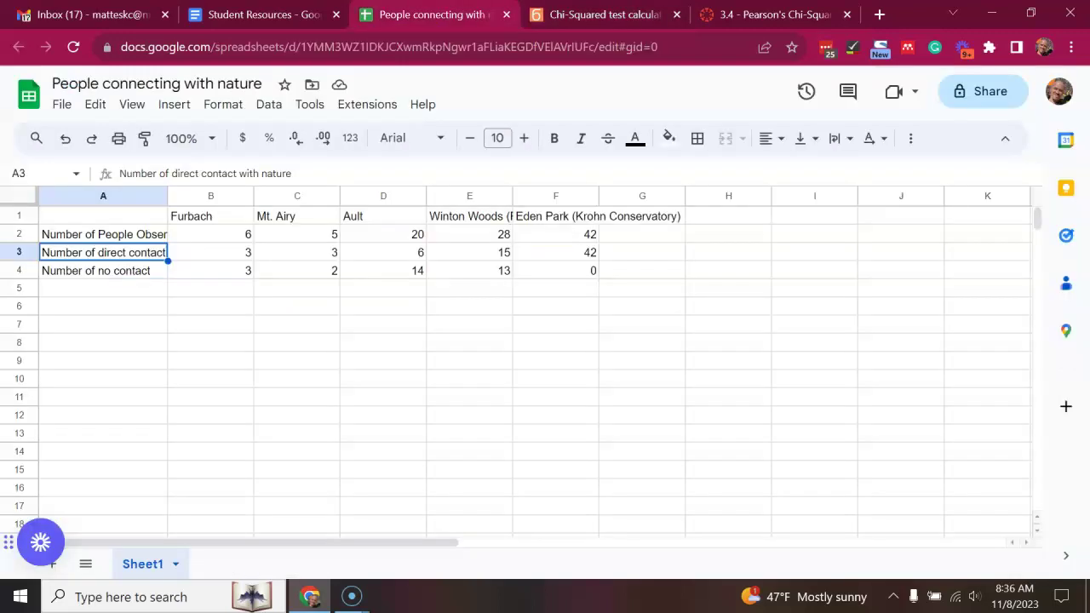
{"action": "left_click_drag", "start_coordinate": [220, 257], "coordinate": [229, 277]}
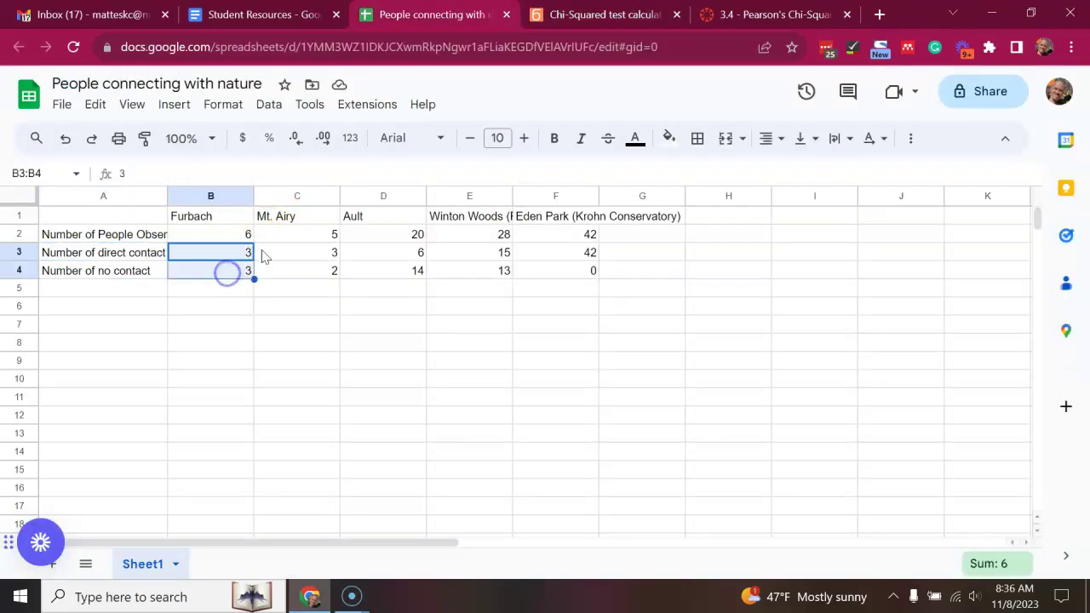
{"action": "left_click", "coordinate": [554, 12]}
{"action": "left_click", "coordinate": [253, 271]}
{"action": "key", "text": "ctrl+a"}
{"action": "type", "text": "3"}
{"action": "left_click", "coordinate": [266, 302]}
{"action": "key", "text": "ctrl+a"}
{"action": "type", "text": "3"}
Look up the second park in the spreadsheet and rename the second category column as "Mt Airy"
{"action": "left_click", "coordinate": [434, 11]}
{"action": "left_click", "coordinate": [287, 216]}
{"action": "left_click", "coordinate": [610, 14]}
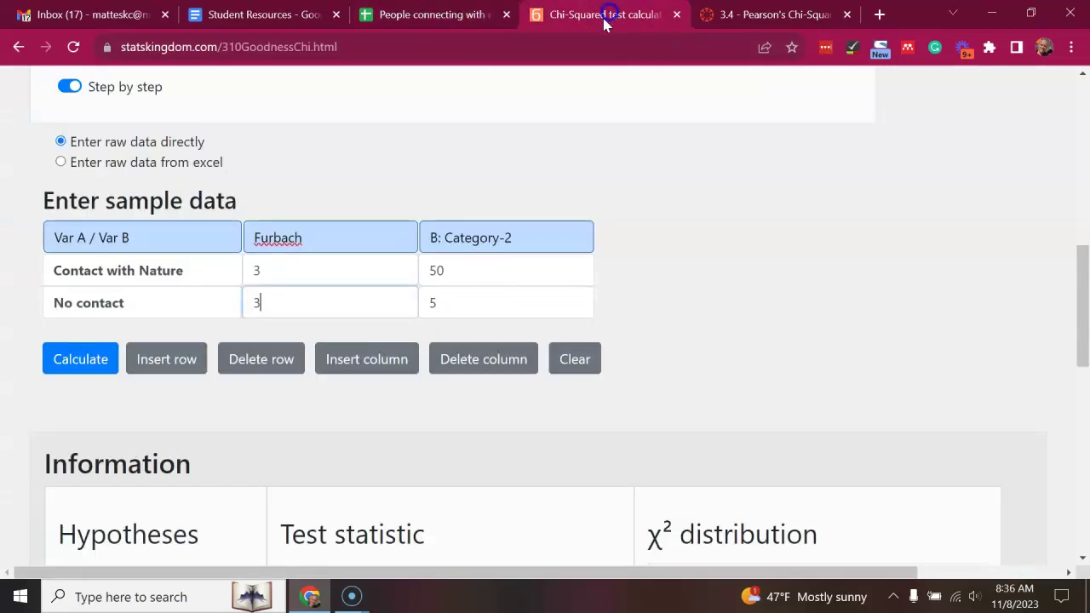
{"action": "left_click", "coordinate": [487, 242]}
{"action": "key", "text": "ctrl+a"}
{"action": "type", "text": "M"}
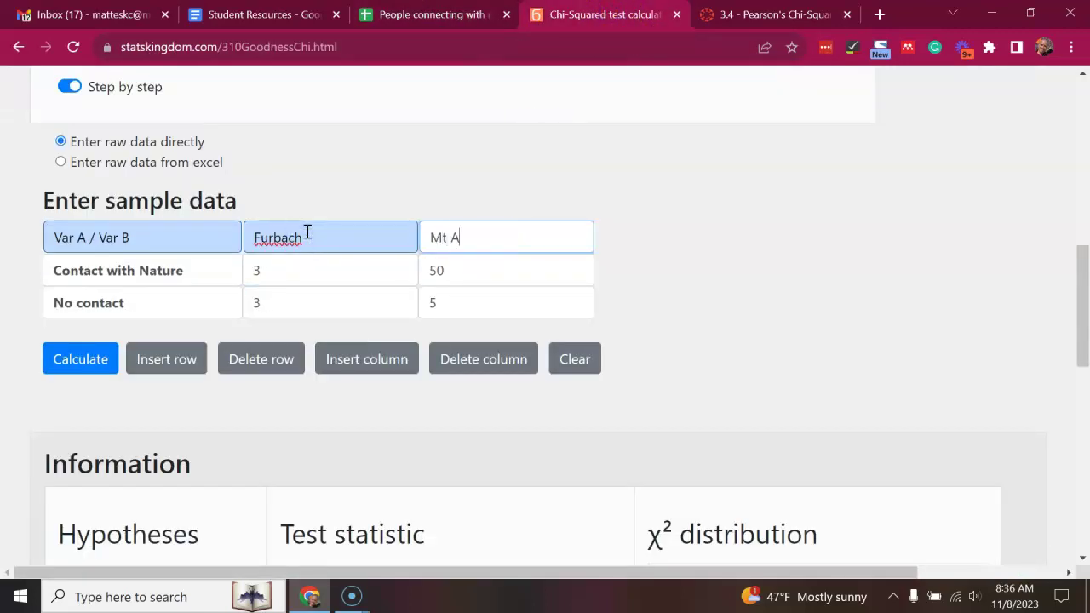
Fill the Mt Airy column from the spreadsheet with 3 for Contact with Nature and 2 for No contact
{"action": "key", "text": "ctrl+shift+Tab"}
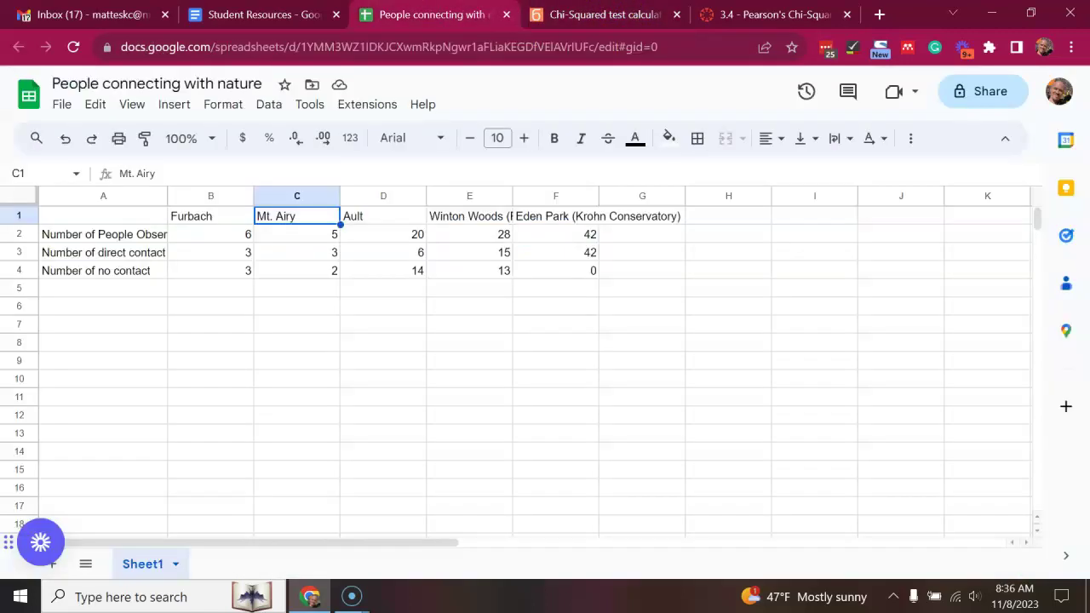
{"action": "left_click_drag", "start_coordinate": [322, 252], "coordinate": [324, 271]}
{"action": "key", "text": "ctrl+c"}
{"action": "key", "text": "ctrl+Tab"}
{"action": "double_click", "coordinate": [477, 273]}
{"action": "type", "text": "3"}
{"action": "double_click", "coordinate": [492, 306]}
{"action": "type", "text": "2"}
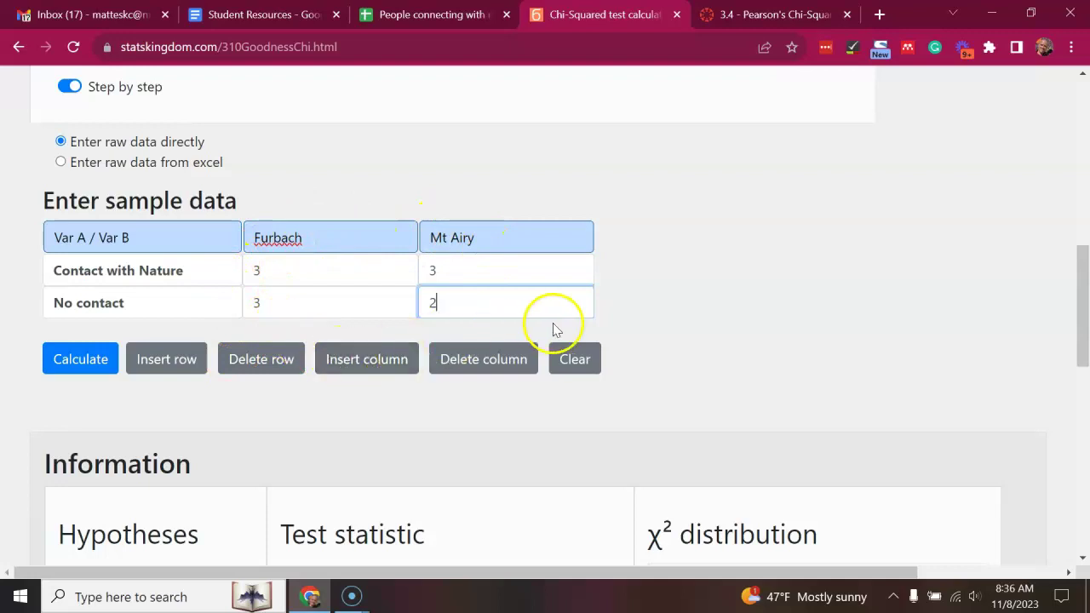
Insert three more category columns into the sample data table
{"action": "left_click", "coordinate": [379, 361]}
{"action": "left_click", "coordinate": [379, 361]}
{"action": "left_click", "coordinate": [380, 361]}
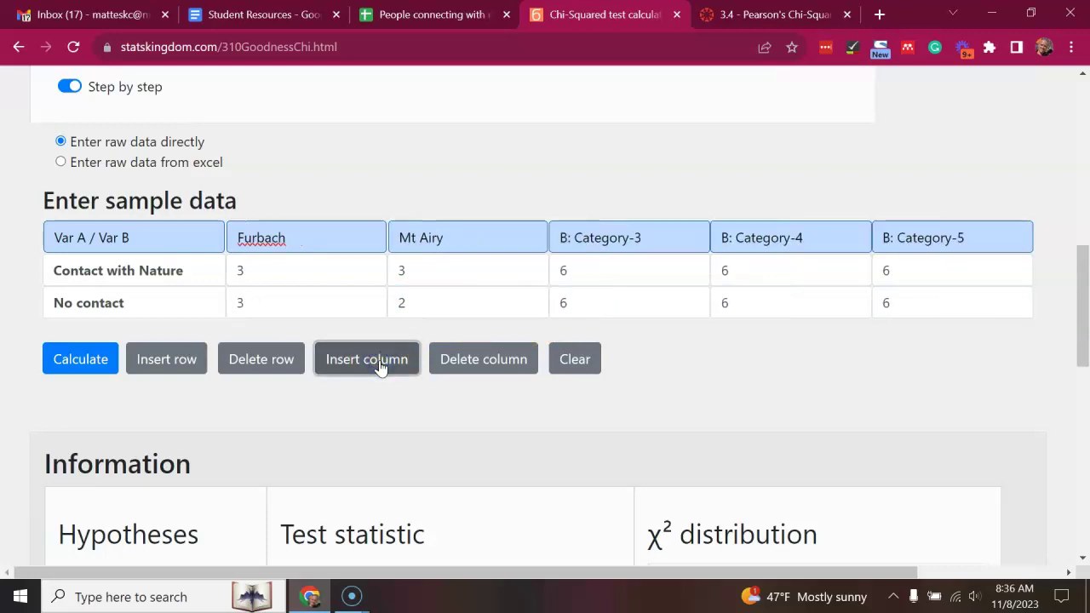
Rename the third and fourth category columns as "Ault" and "Winton Woods", using the park names from the spreadsheet
{"action": "left_click", "coordinate": [468, 14]}
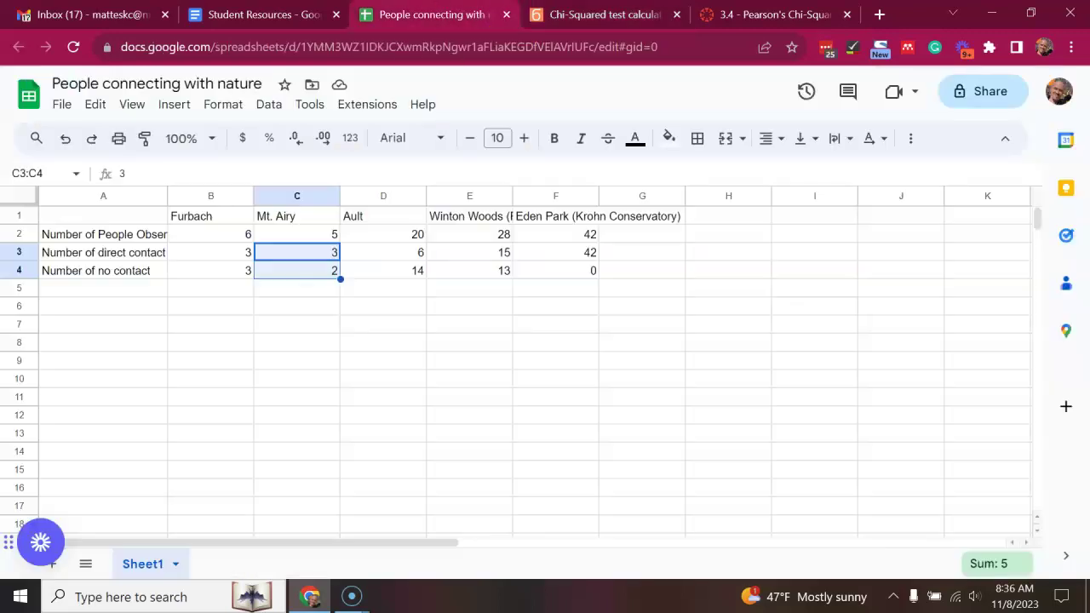
{"action": "left_click", "coordinate": [393, 218]}
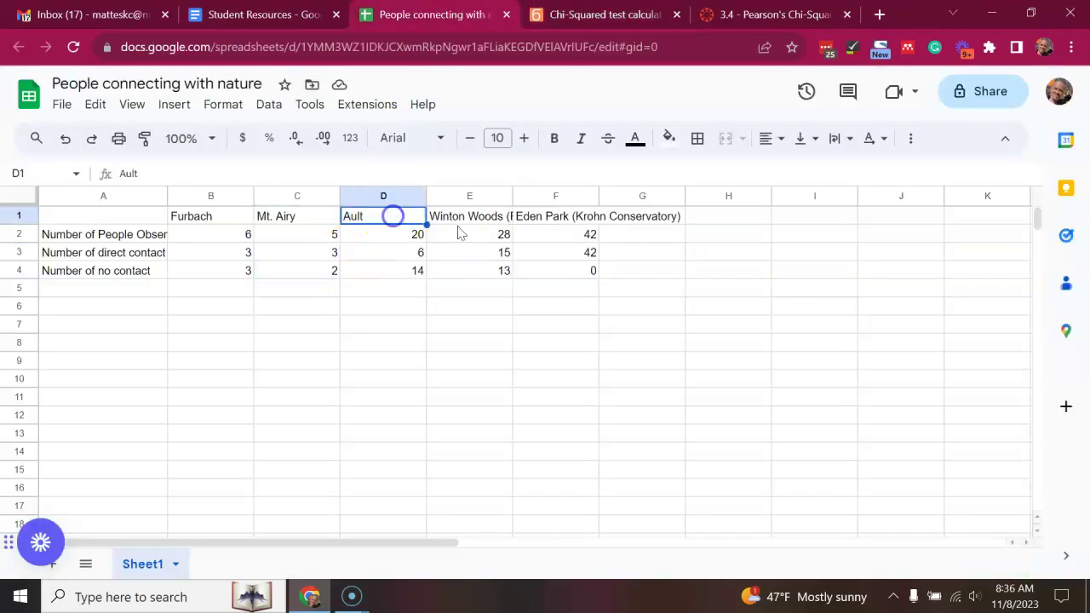
{"action": "left_click", "coordinate": [614, 10]}
{"action": "left_click_drag", "start_coordinate": [648, 240], "coordinate": [433, 224]}
{"action": "type", "text": "Ault"}
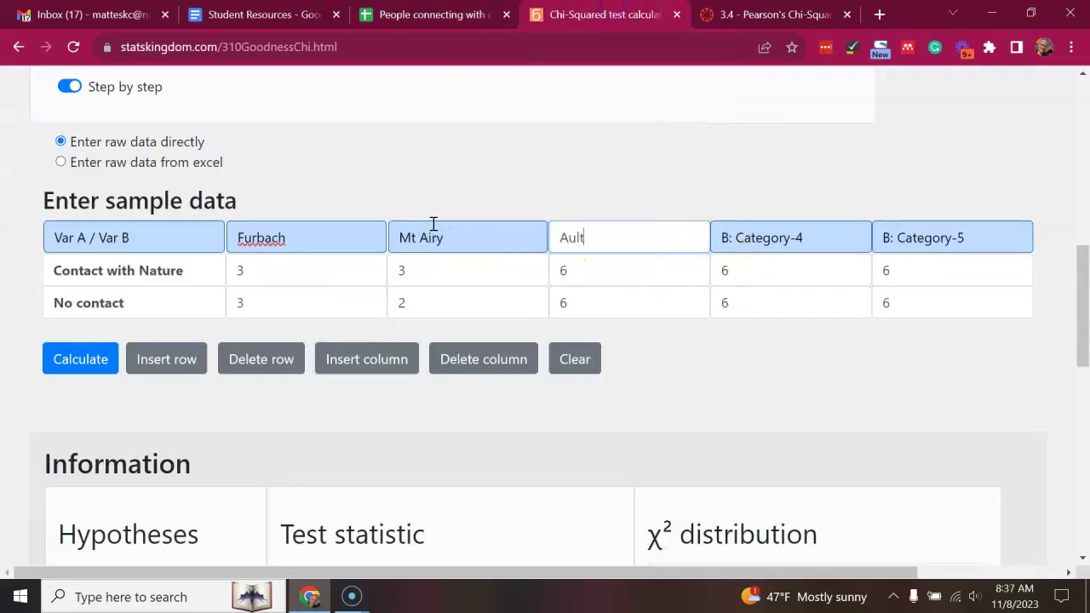
{"action": "left_click_drag", "start_coordinate": [838, 241], "coordinate": [511, 224]}
{"action": "type", "text": "Winton Woods"}
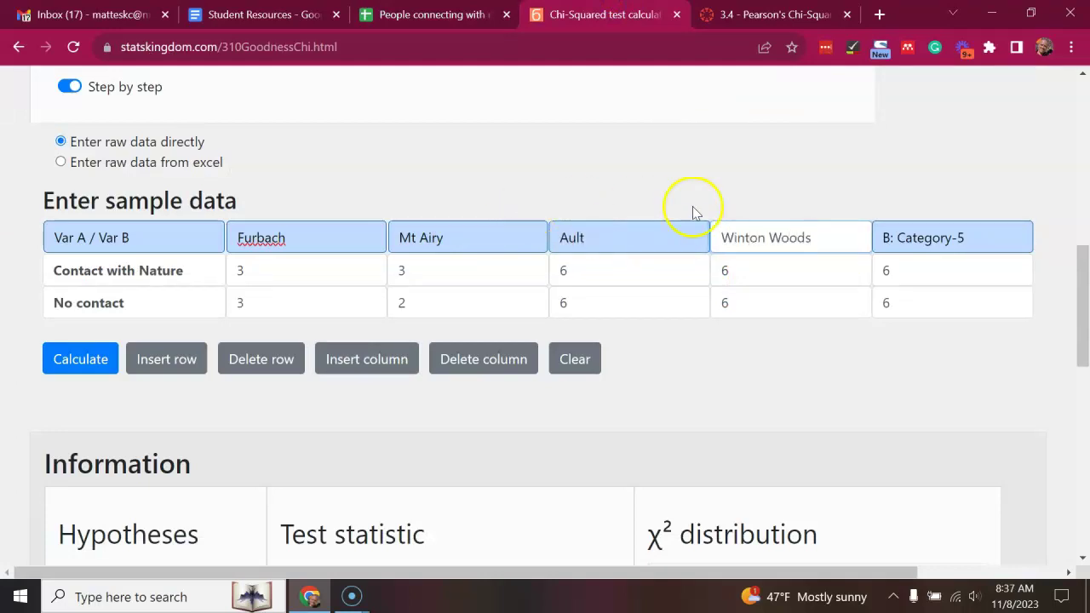
Rename the fifth category column in the sample data table as "Eden Park"
{"action": "left_click_drag", "start_coordinate": [1002, 236], "coordinate": [637, 202]}
{"action": "type", "text": "Eden Park"}
{"action": "left_click", "coordinate": [611, 158]}
Look up the Ault counts in the spreadsheet and set the No contact value for Ault to 14
{"action": "left_click", "coordinate": [426, 12]}
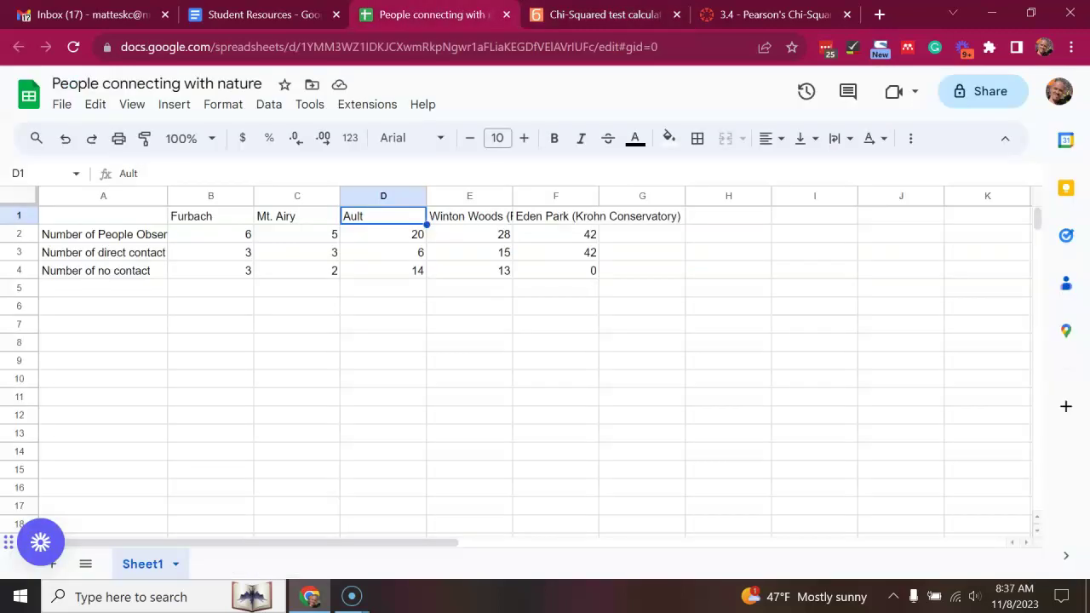
{"action": "left_click_drag", "start_coordinate": [394, 251], "coordinate": [397, 275]}
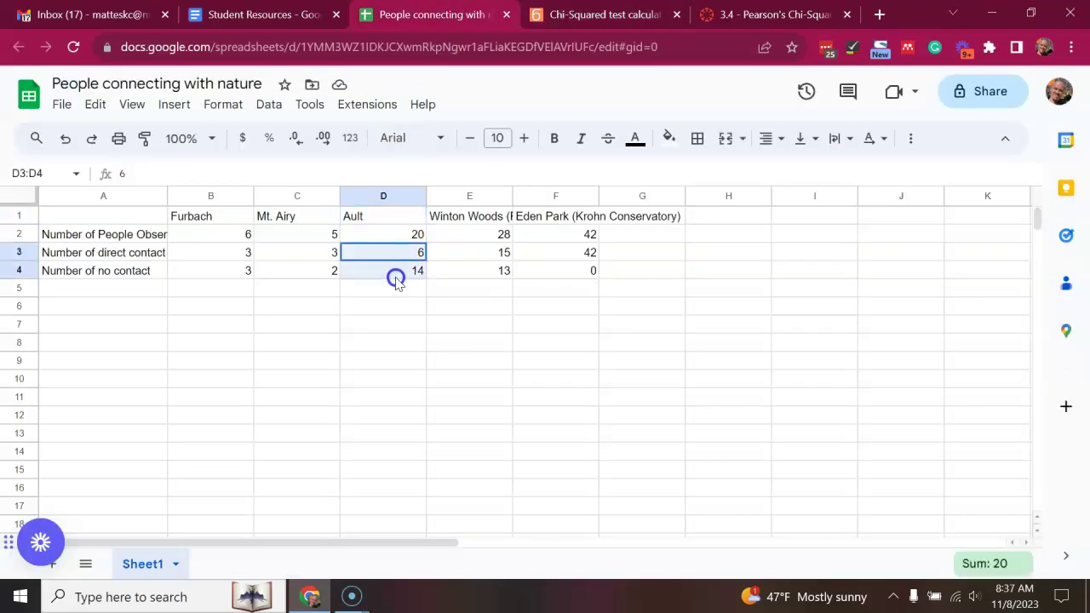
{"action": "left_click", "coordinate": [601, 14]}
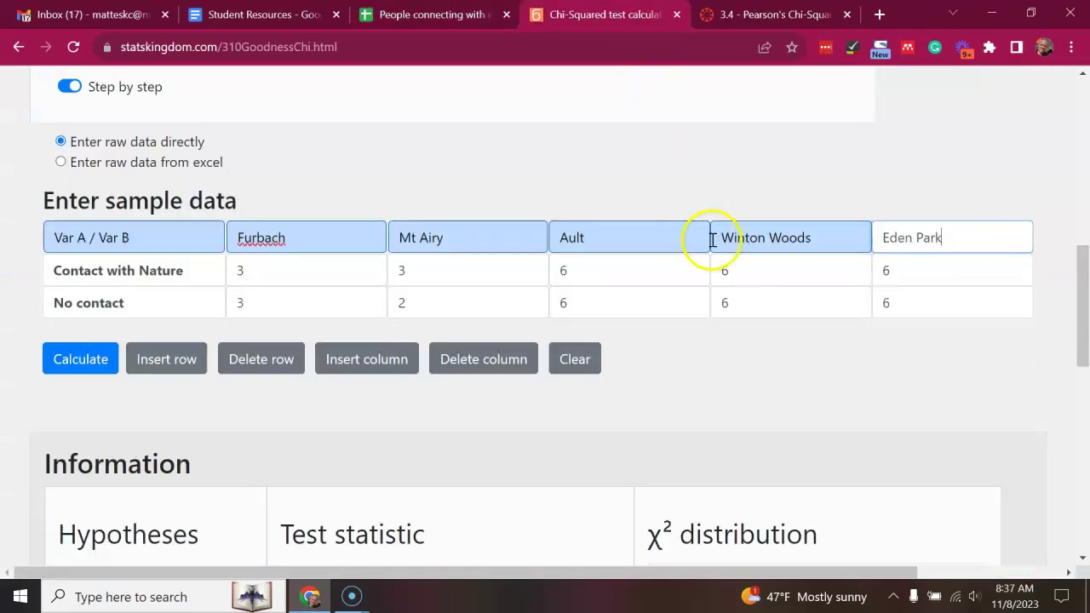
{"action": "left_click", "coordinate": [579, 302]}
{"action": "type", "text": "14"}
Fill the Winton Woods column from the spreadsheet with 15 for Contact with Nature and 13 for No contact
{"action": "left_click", "coordinate": [436, 14]}
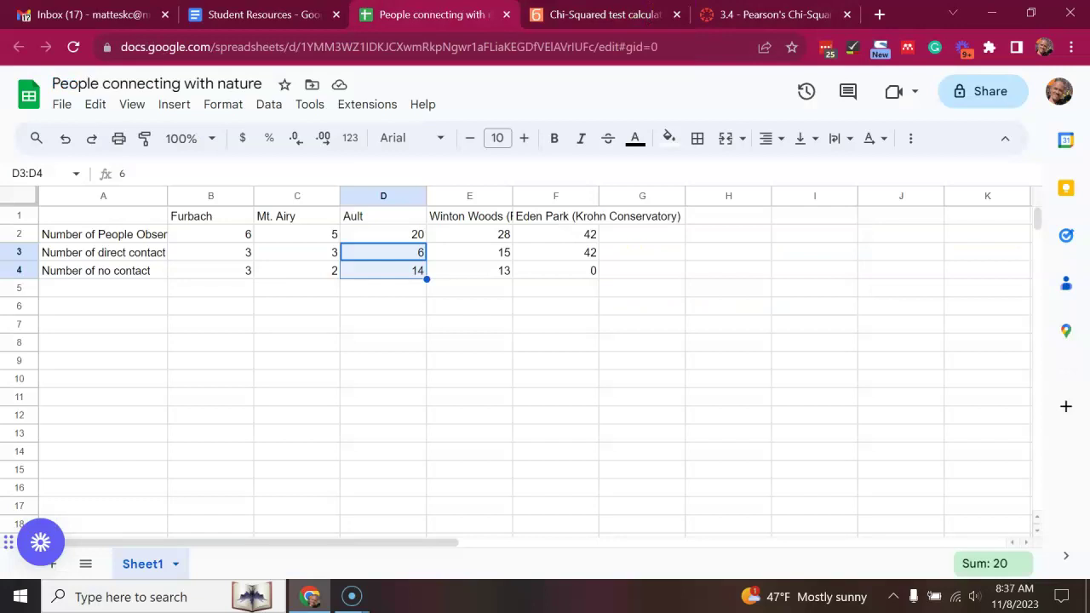
{"action": "left_click", "coordinate": [584, 14]}
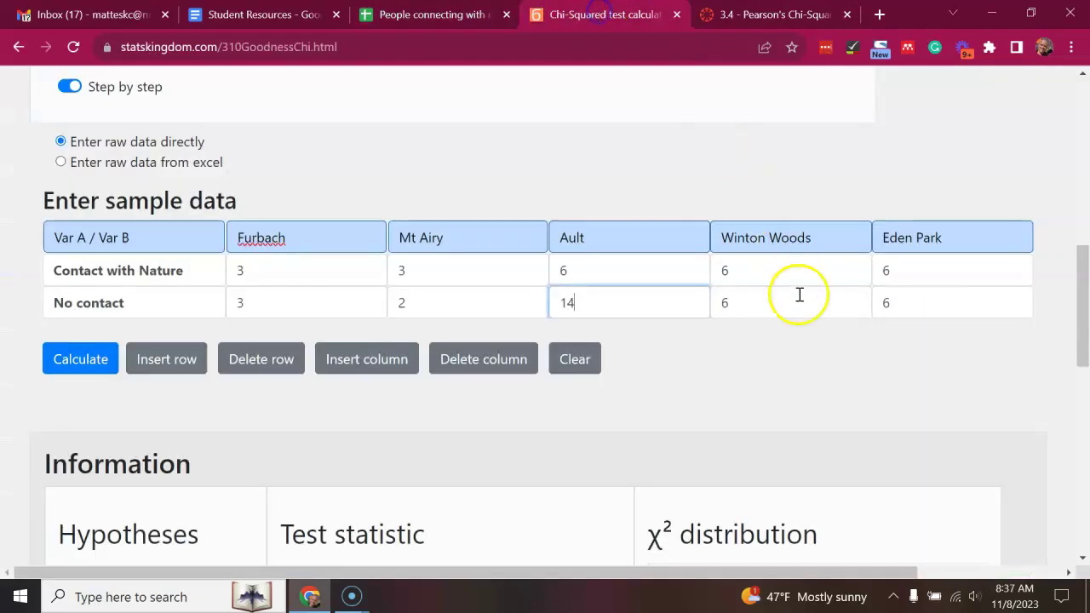
{"action": "left_click_drag", "start_coordinate": [757, 281], "coordinate": [643, 268]}
{"action": "type", "text": "15"}
{"action": "left_click_drag", "start_coordinate": [757, 309], "coordinate": [697, 310]}
{"action": "type", "text": "13"}
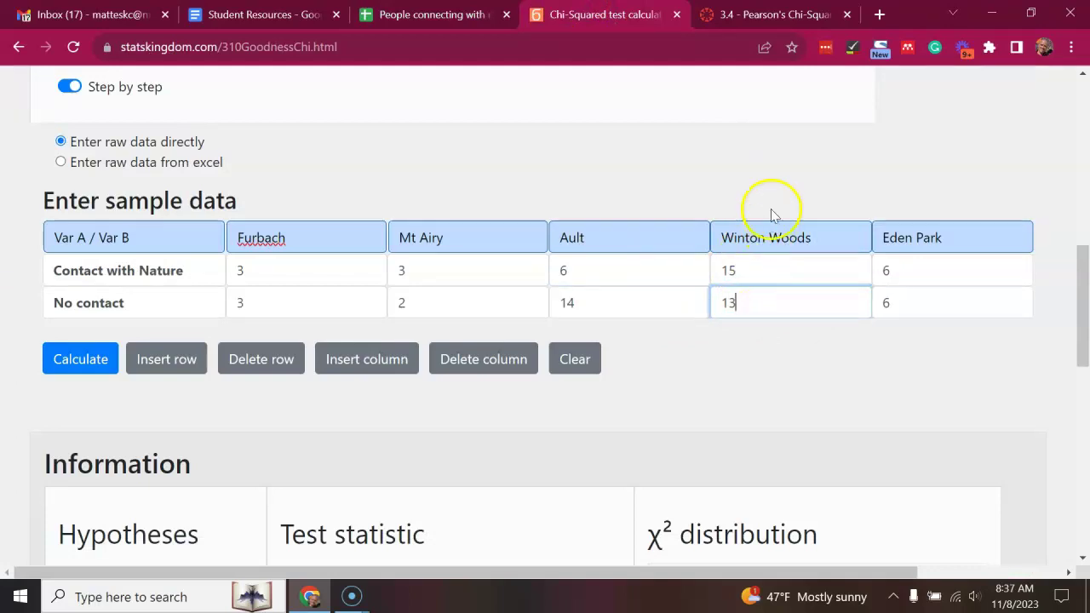
Fill the Eden Park column from the spreadsheet with 42 for Contact with Nature and 0 for No contact, and calculate the test
{"action": "left_click", "coordinate": [396, 14]}
{"action": "left_click_drag", "start_coordinate": [568, 254], "coordinate": [569, 281]}
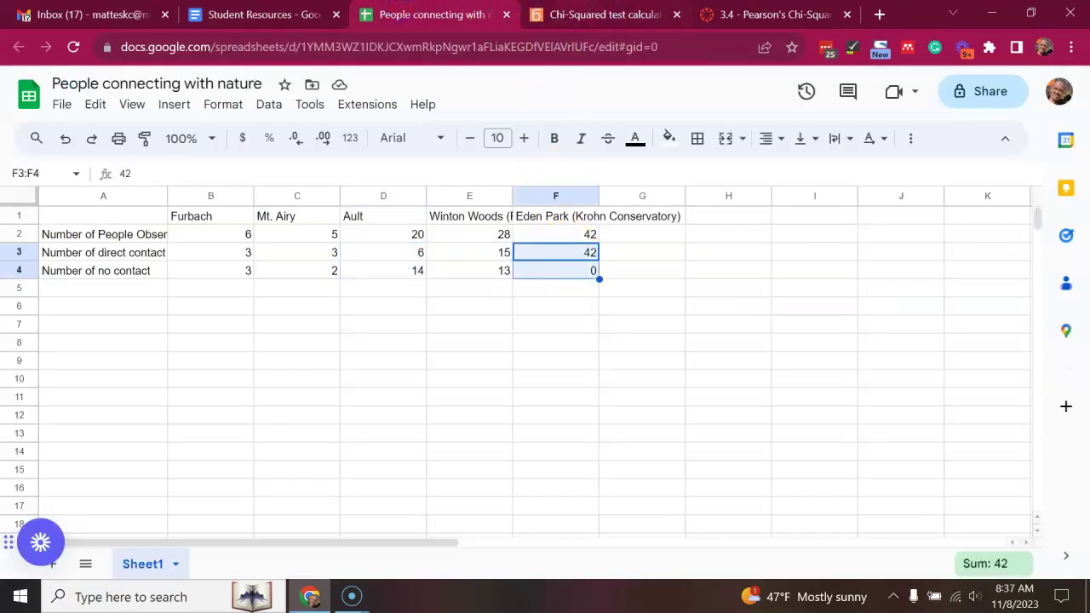
{"action": "left_click", "coordinate": [603, 15]}
{"action": "left_click_drag", "start_coordinate": [906, 268], "coordinate": [839, 267]}
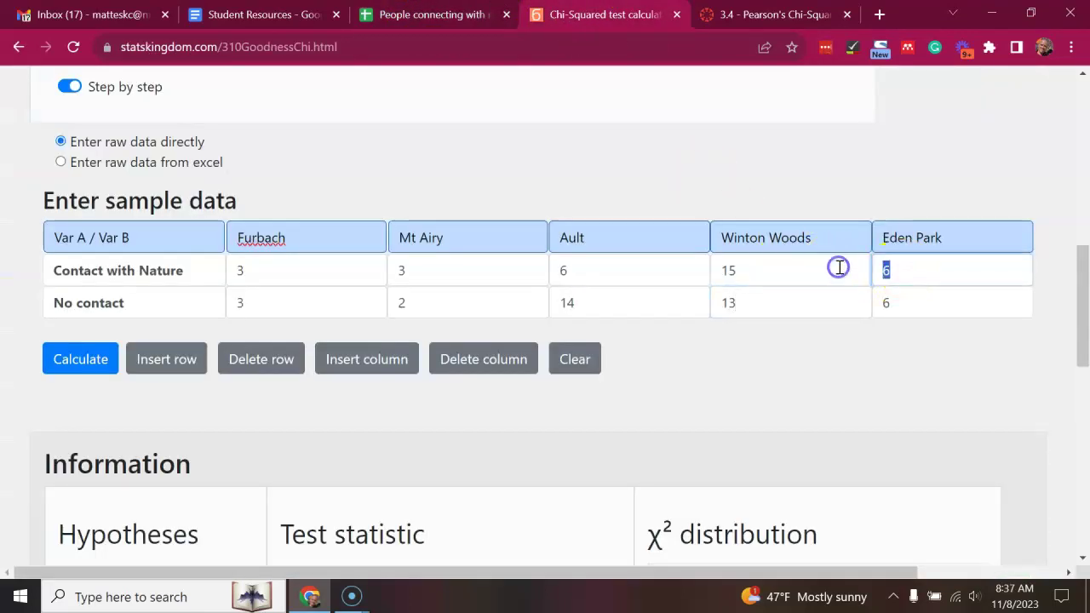
{"action": "left_click_drag", "start_coordinate": [899, 305], "coordinate": [812, 298]}
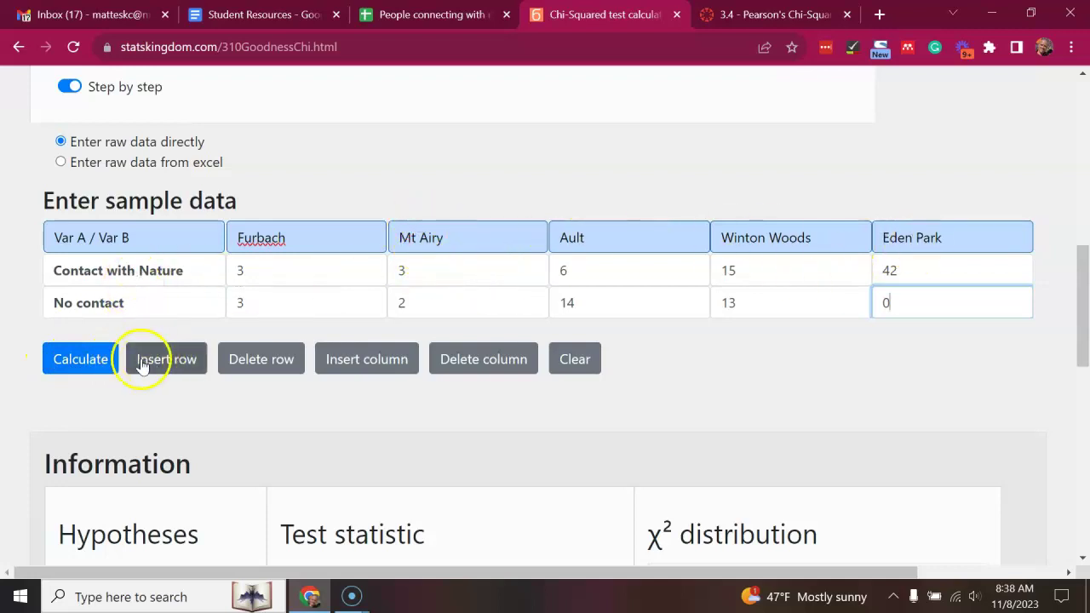
{"action": "left_click", "coordinate": [82, 364]}
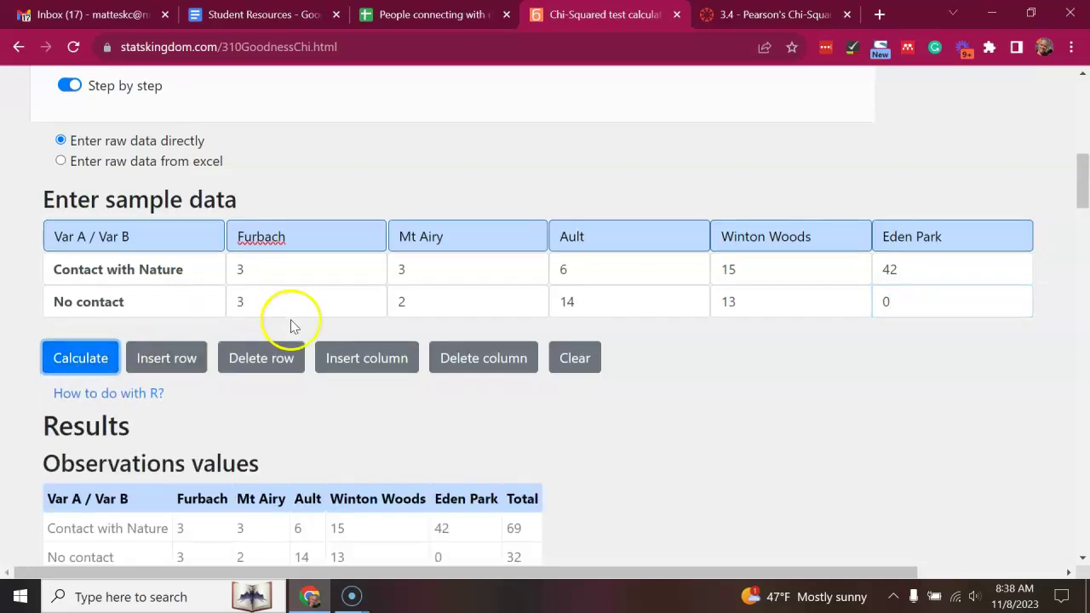
Examine the test results, from the observed and expected values to the chi-square statistic, hypothesis decision, p-value and effect size
{"action": "scroll", "coordinate": [285, 311], "scroll_direction": "down", "scroll_amount": 2}
{"action": "scroll", "coordinate": [256, 353], "scroll_direction": "down", "scroll_amount": 1}
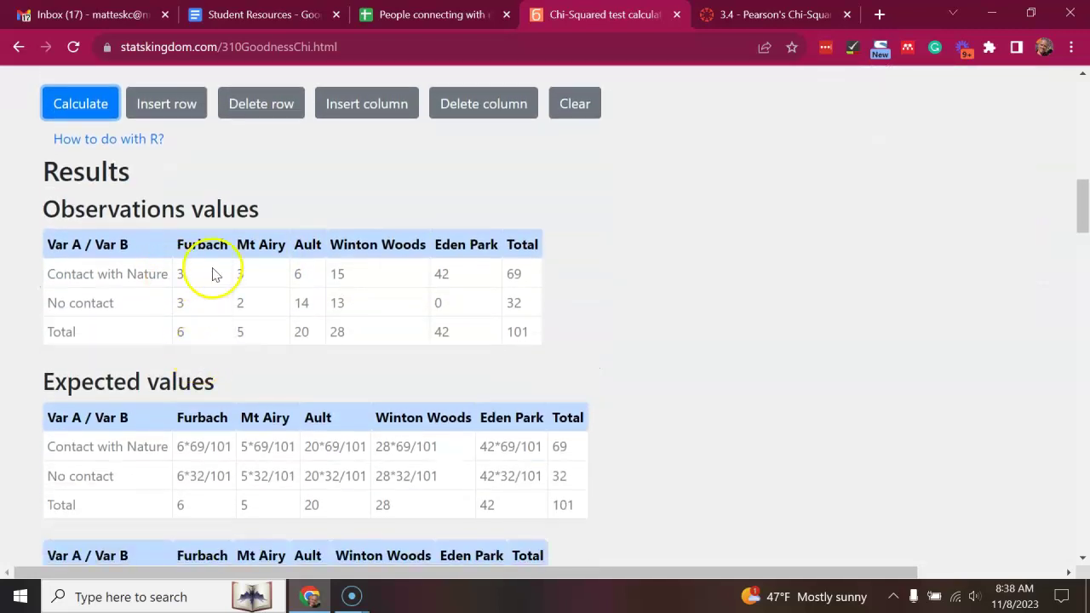
{"action": "scroll", "coordinate": [294, 360], "scroll_direction": "down", "scroll_amount": 2}
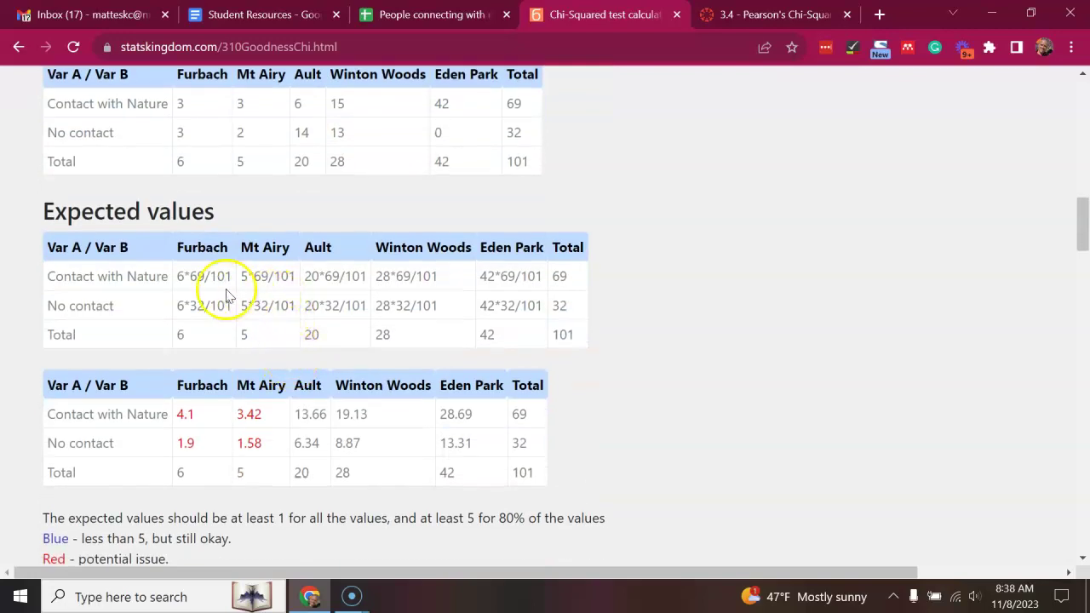
{"action": "scroll", "coordinate": [588, 339], "scroll_direction": "down", "scroll_amount": 1}
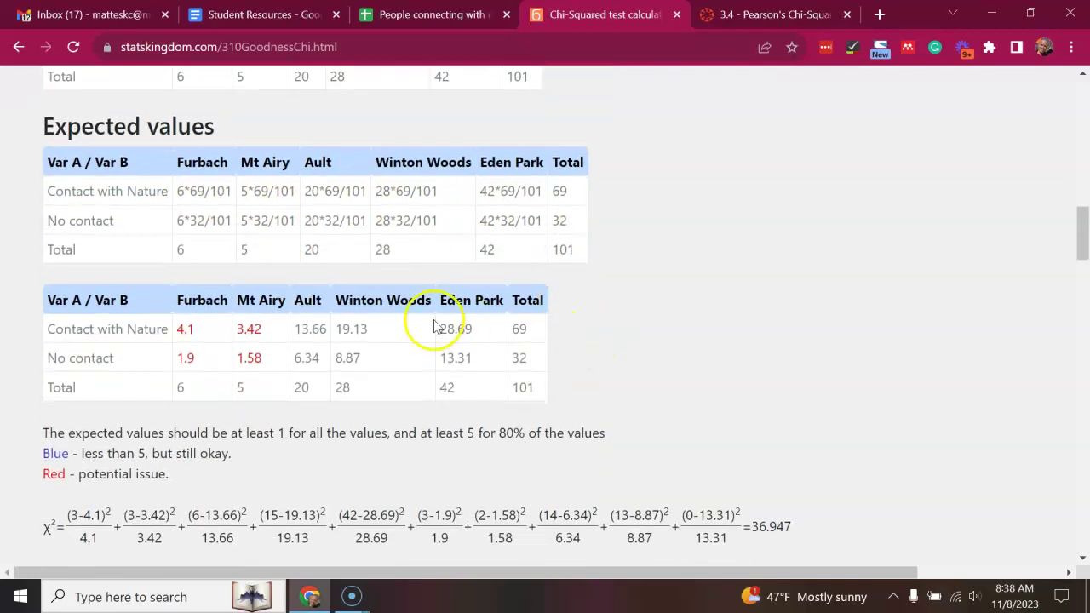
{"action": "scroll", "coordinate": [392, 316], "scroll_direction": "down", "scroll_amount": 3}
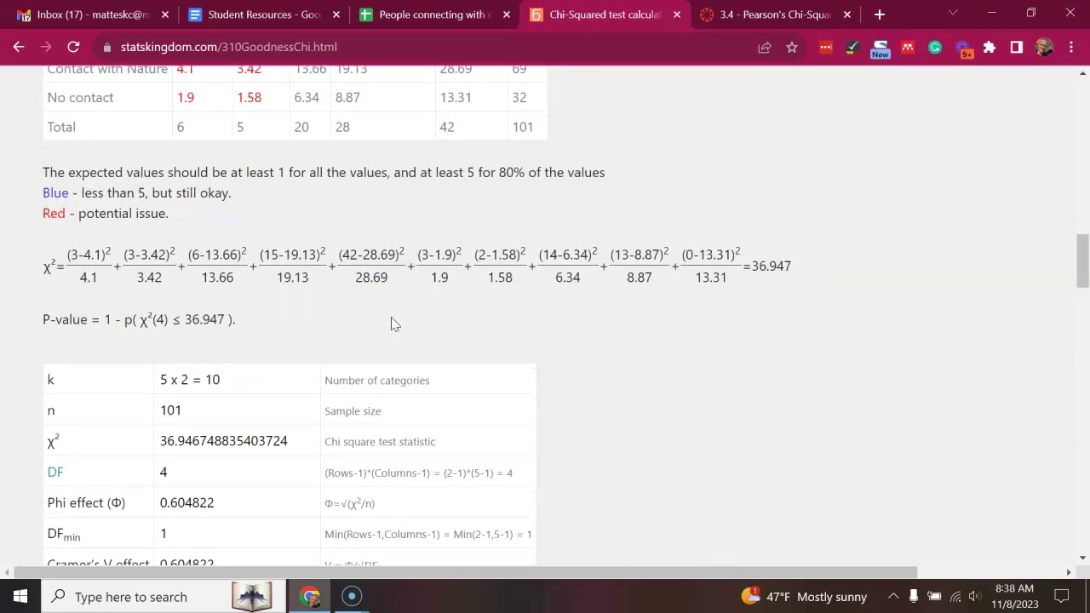
{"action": "scroll", "coordinate": [391, 322], "scroll_direction": "down", "scroll_amount": 1}
{"action": "scroll", "coordinate": [385, 332], "scroll_direction": "down", "scroll_amount": 1}
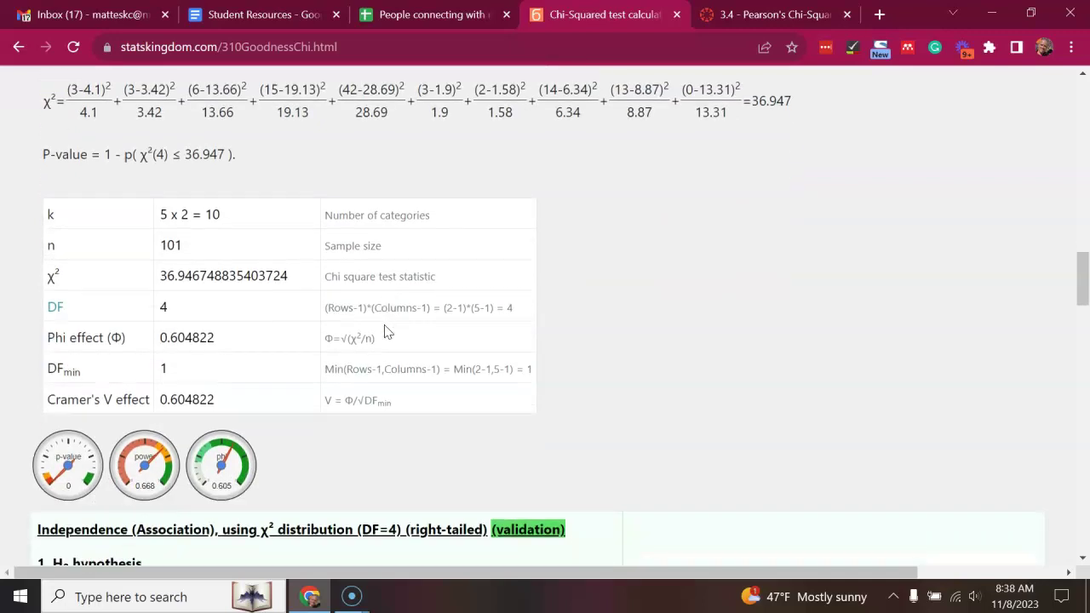
{"action": "scroll", "coordinate": [384, 332], "scroll_direction": "down", "scroll_amount": 4}
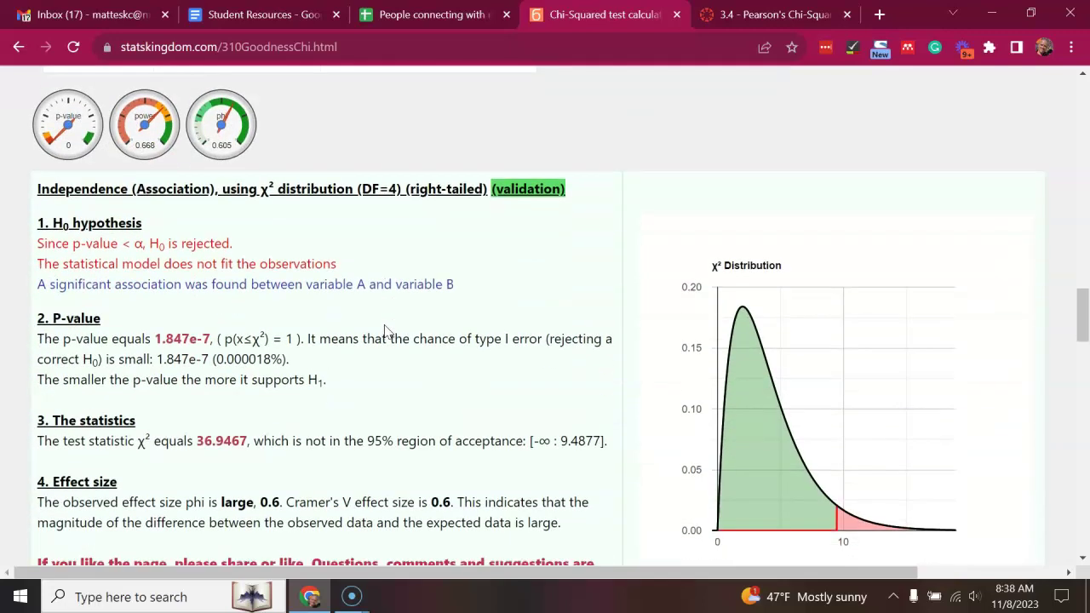
{"action": "scroll", "coordinate": [268, 354], "scroll_direction": "down", "scroll_amount": 1}
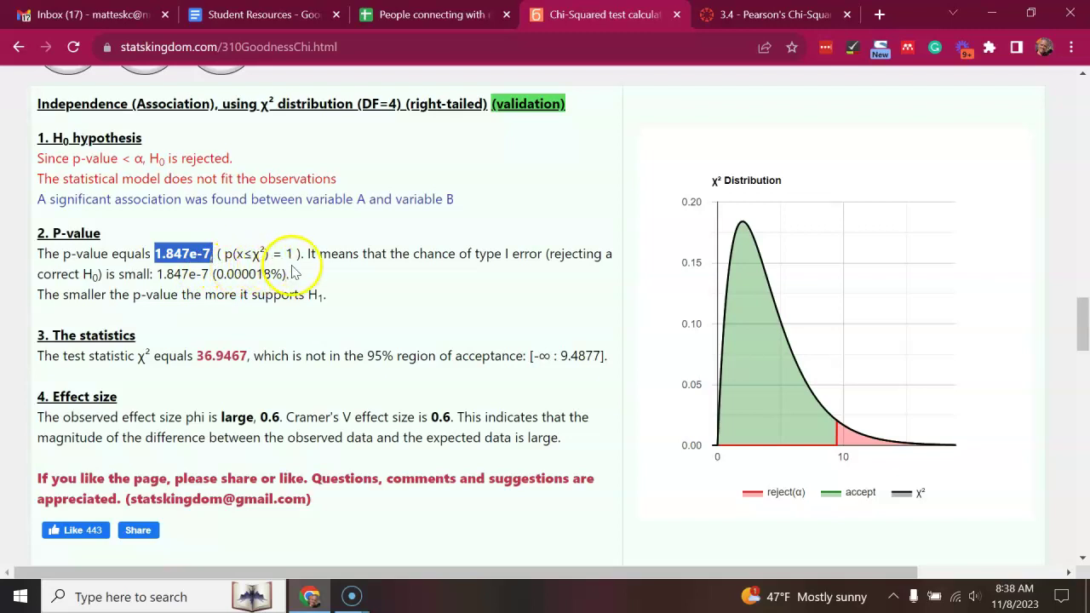
{"action": "scroll", "coordinate": [289, 295], "scroll_direction": "up", "scroll_amount": 1}
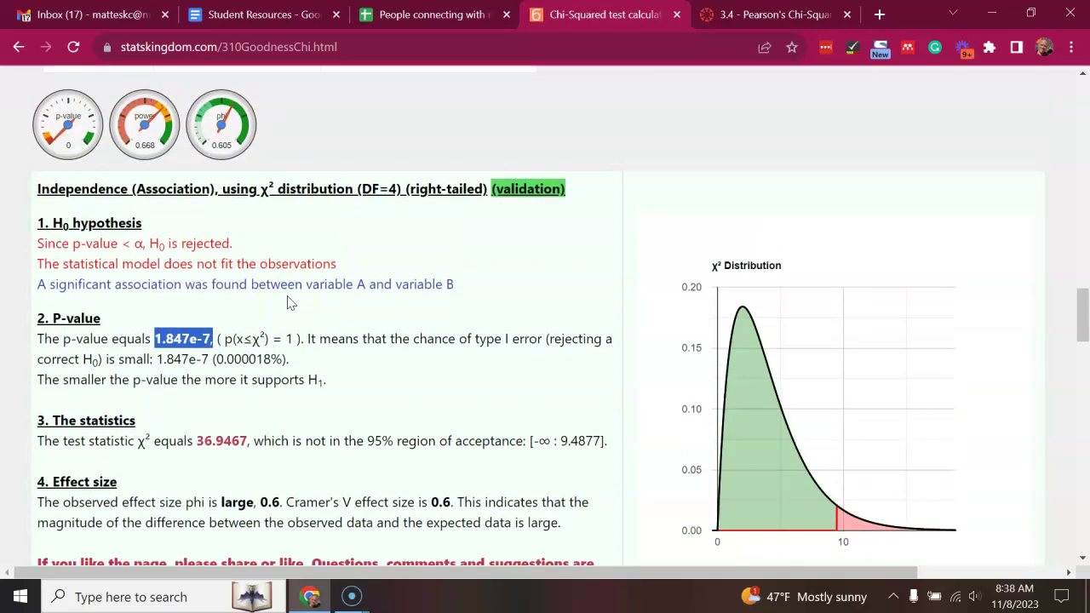
{"action": "scroll", "coordinate": [288, 302], "scroll_direction": "down", "scroll_amount": 1}
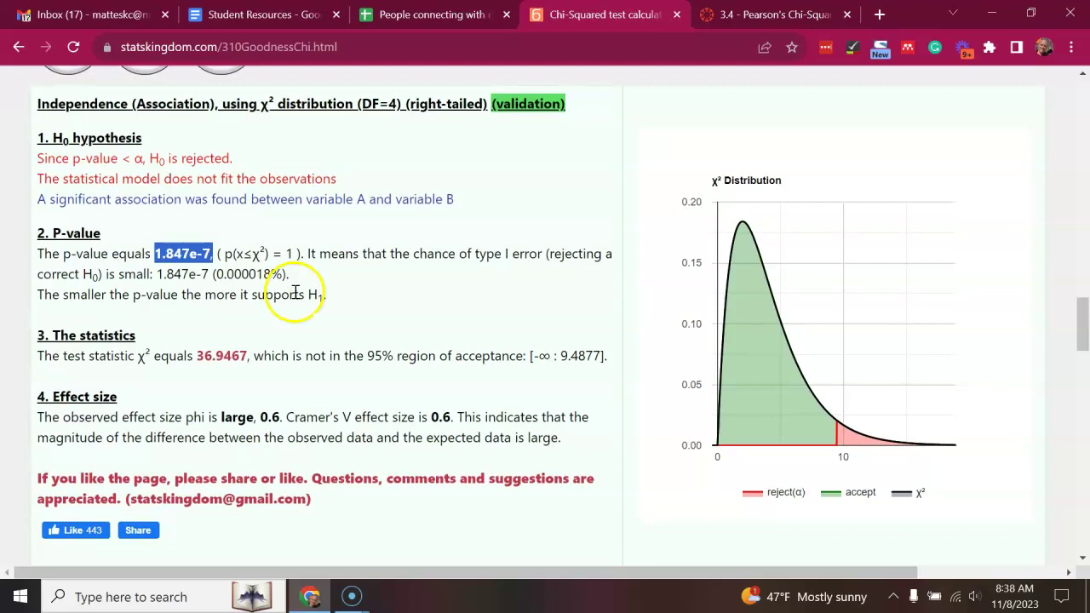
Review the contact and no-contact counts of all five parks in the spreadsheet against the calculator's hypothesis and p-value results
{"action": "left_click", "coordinate": [426, 17]}
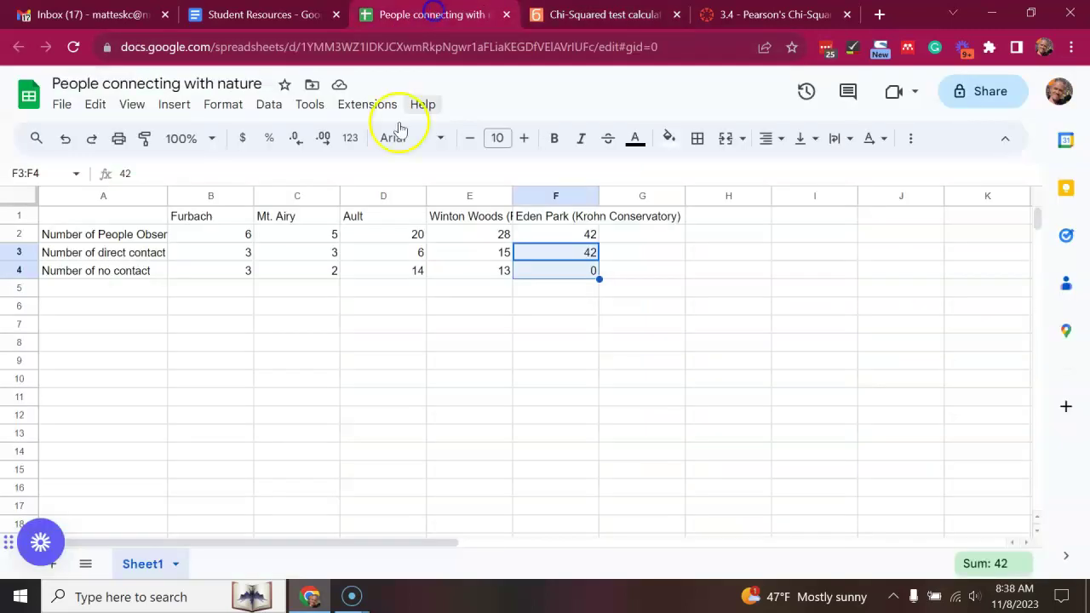
{"action": "left_click_drag", "start_coordinate": [180, 253], "coordinate": [597, 272]}
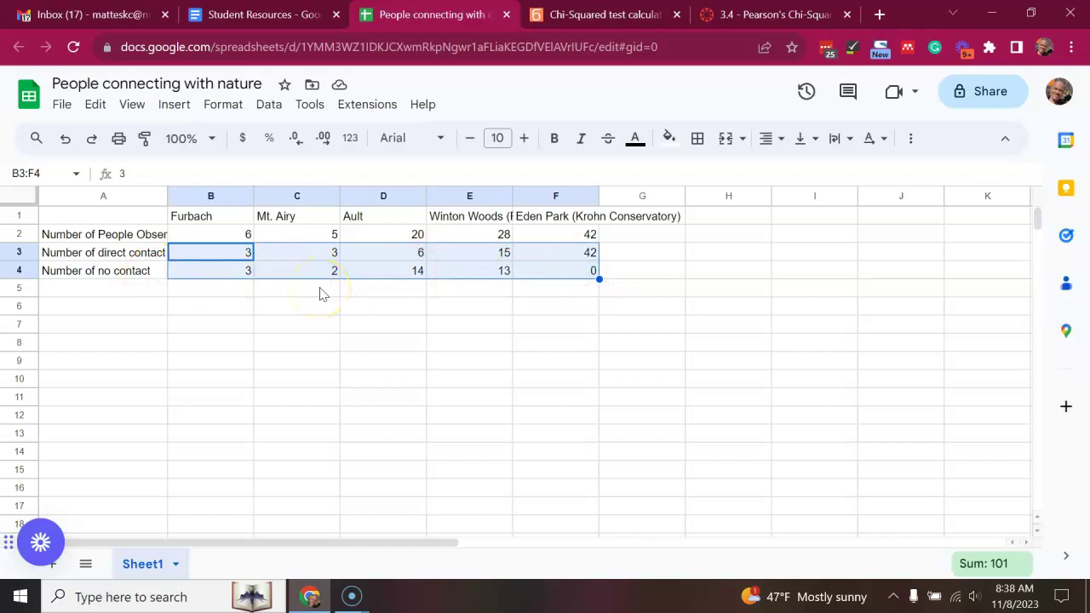
{"action": "left_click", "coordinate": [584, 14]}
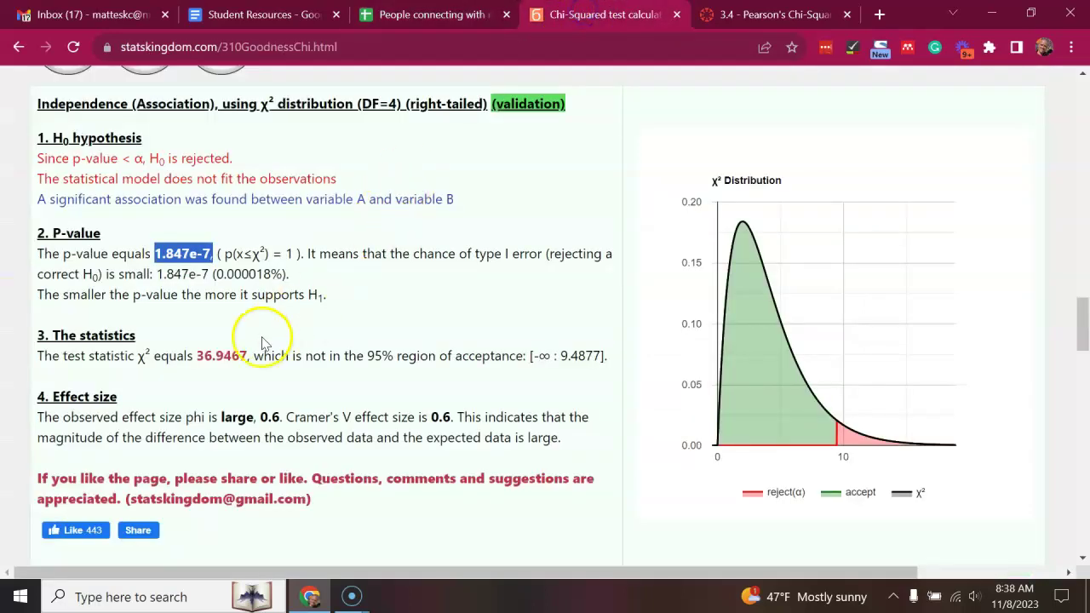
{"action": "scroll", "coordinate": [289, 292], "scroll_direction": "up", "scroll_amount": 1}
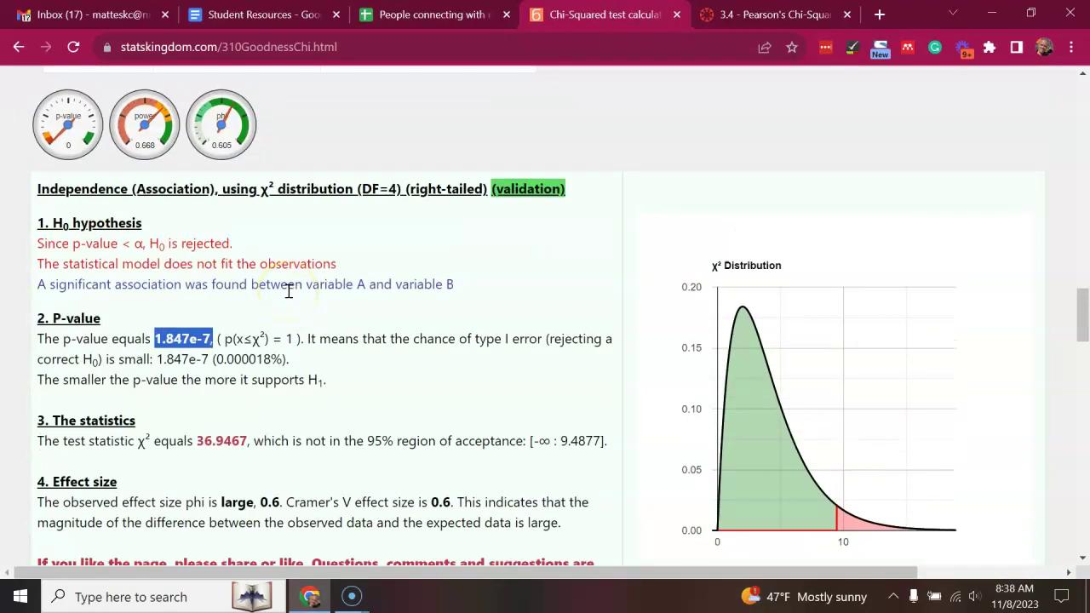
{"action": "scroll", "coordinate": [289, 293], "scroll_direction": "down", "scroll_amount": 2}
{"action": "scroll", "coordinate": [289, 294], "scroll_direction": "up", "scroll_amount": 1}
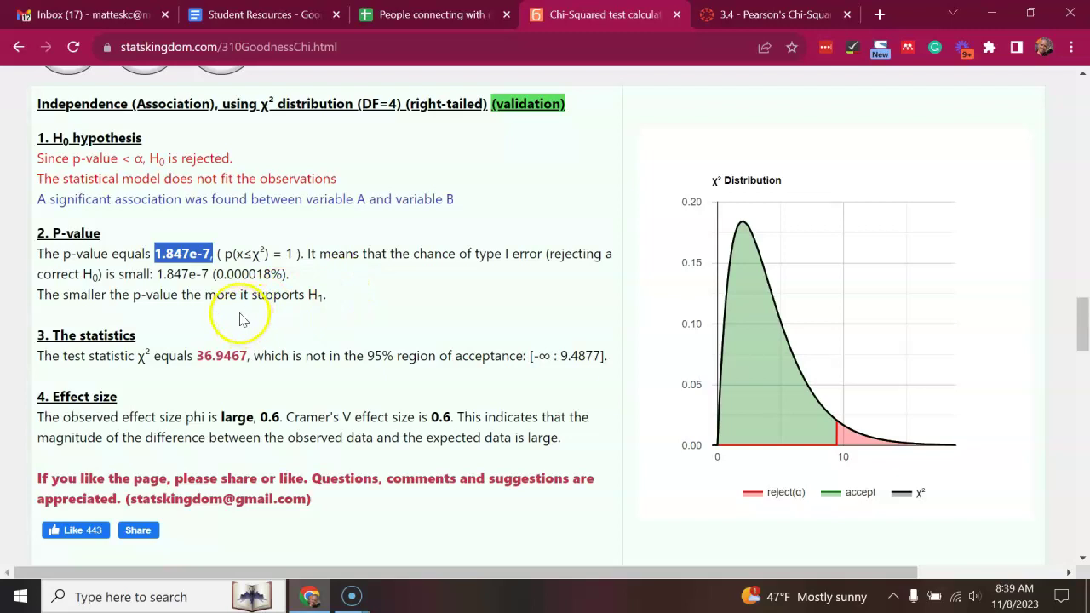
Examine the simulation test, test validation and R code sections below the results, and return to the sample data table
{"action": "scroll", "coordinate": [242, 313], "scroll_direction": "down", "scroll_amount": 2}
{"action": "scroll", "coordinate": [238, 313], "scroll_direction": "down", "scroll_amount": 2}
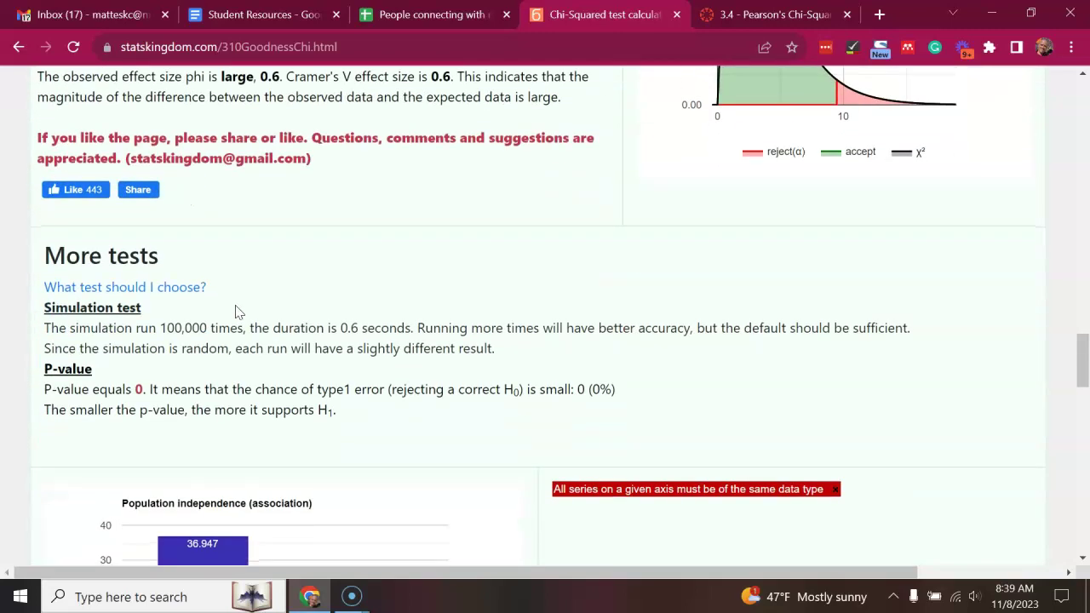
{"action": "scroll", "coordinate": [238, 313], "scroll_direction": "down", "scroll_amount": 8}
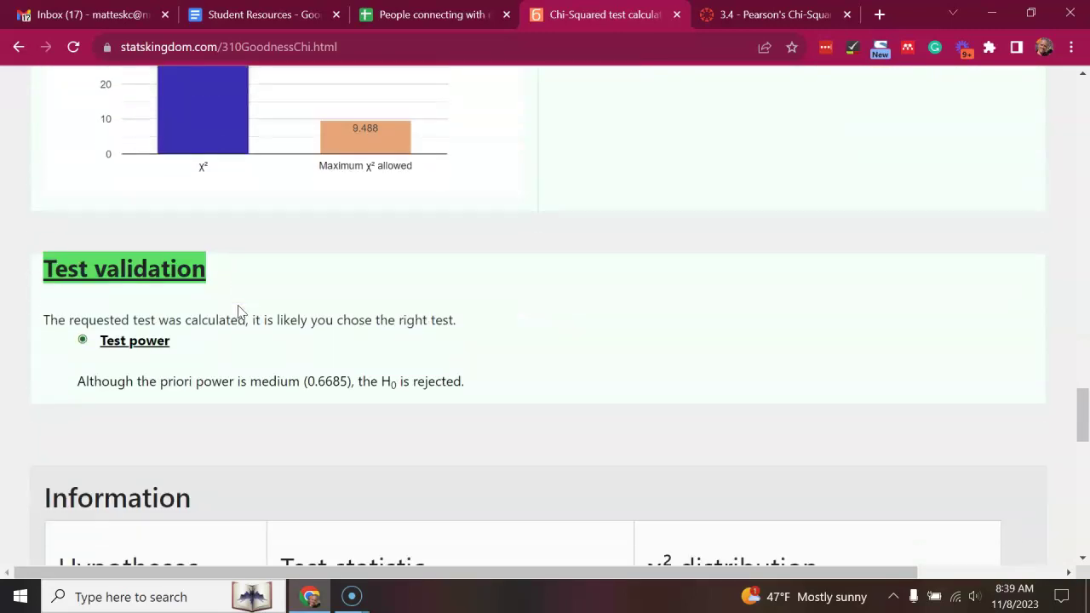
{"action": "scroll", "coordinate": [239, 313], "scroll_direction": "down", "scroll_amount": 6}
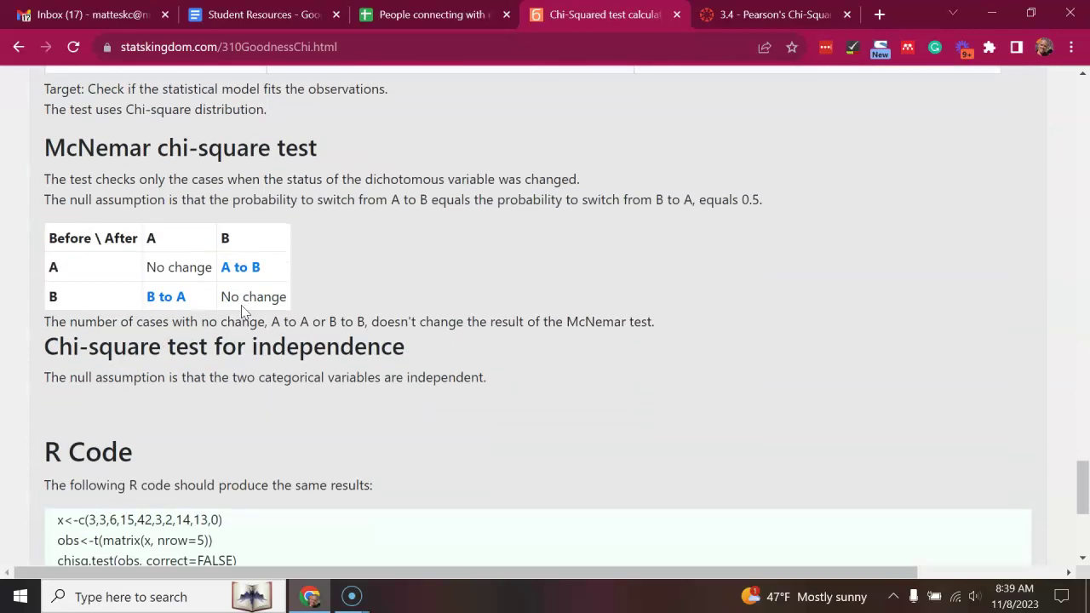
{"action": "scroll", "coordinate": [243, 310], "scroll_direction": "down", "scroll_amount": 4}
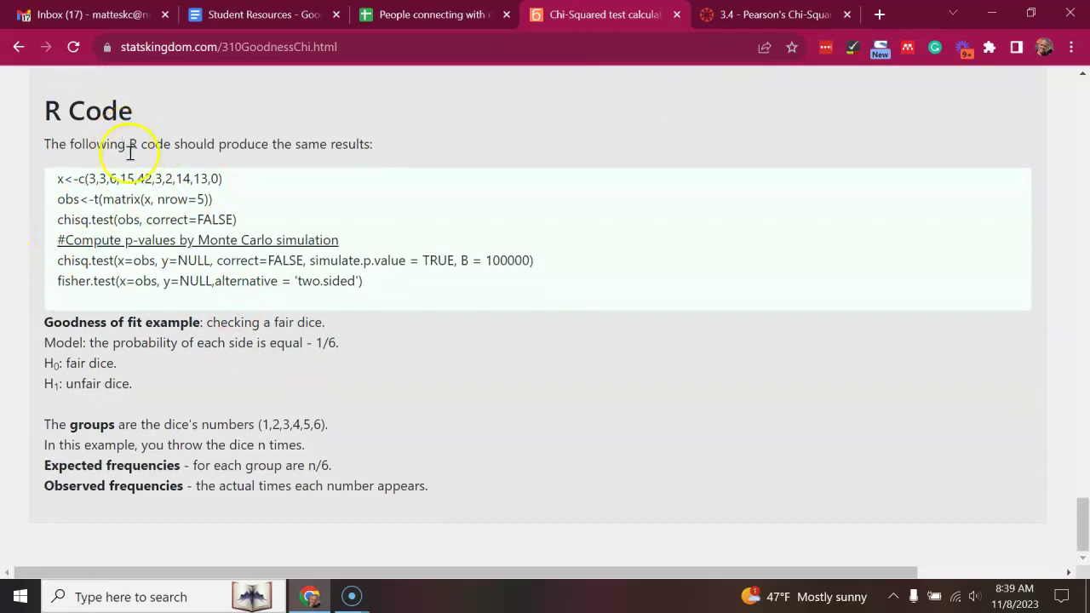
{"action": "scroll", "coordinate": [370, 315], "scroll_direction": "up", "scroll_amount": 3}
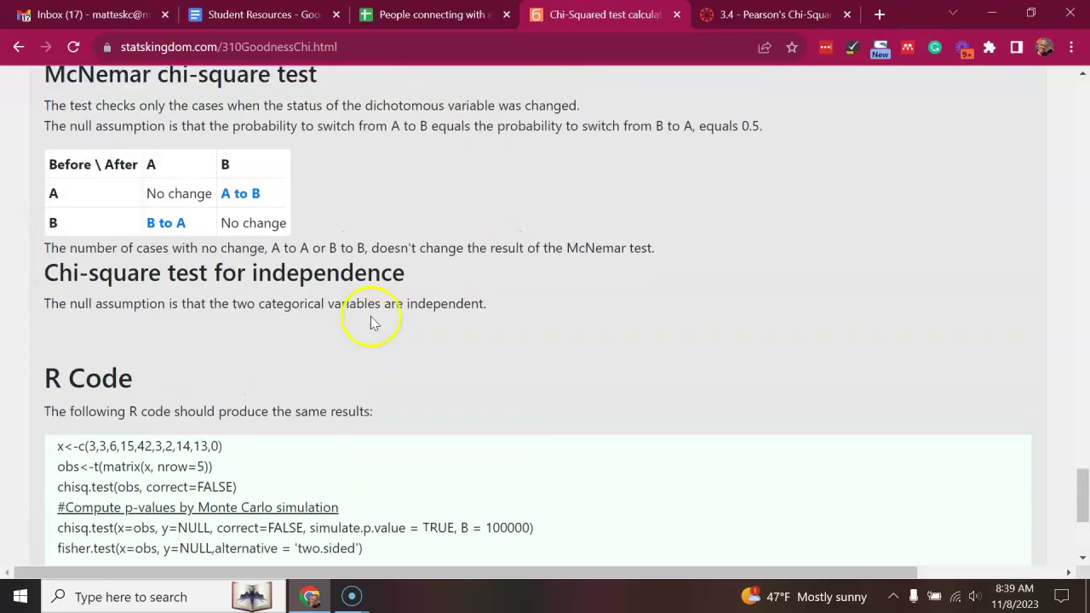
{"action": "scroll", "coordinate": [371, 321], "scroll_direction": "up", "scroll_amount": 2}
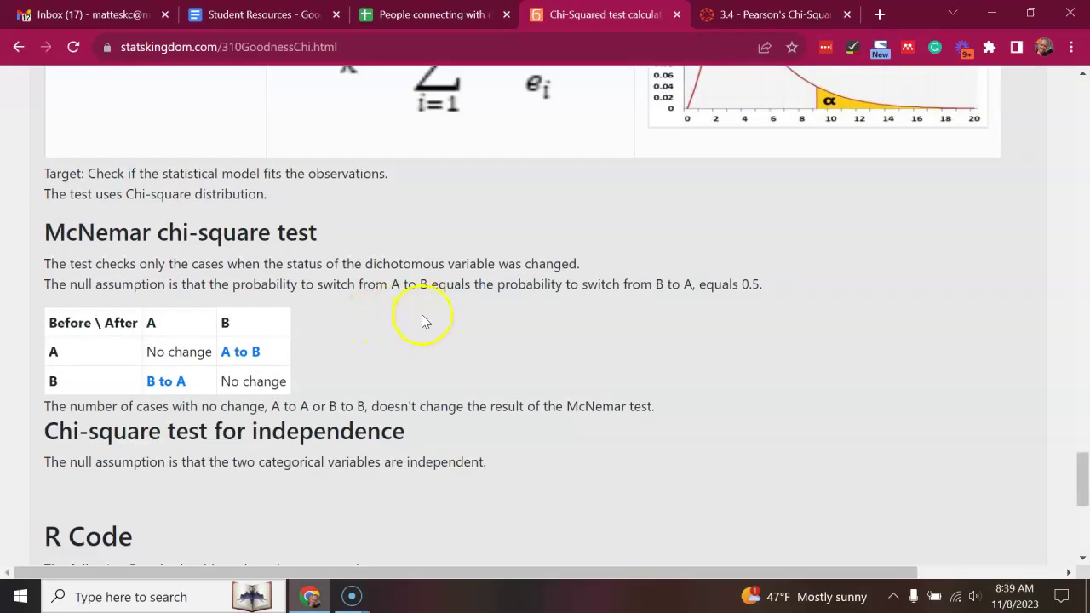
{"action": "scroll", "coordinate": [421, 315], "scroll_direction": "up", "scroll_amount": 20}
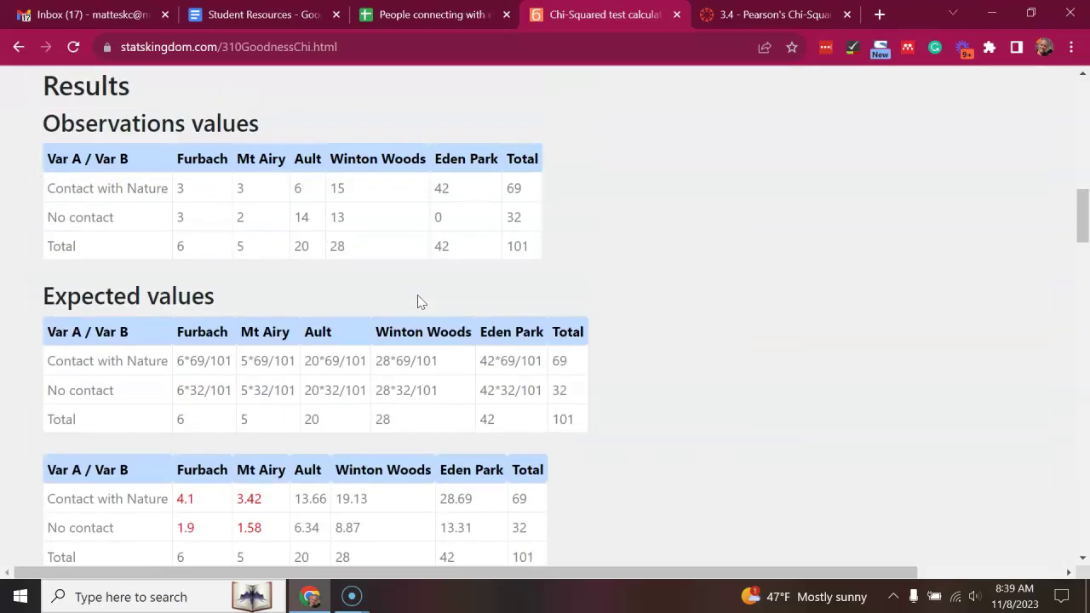
{"action": "scroll", "coordinate": [417, 299], "scroll_direction": "up", "scroll_amount": 5}
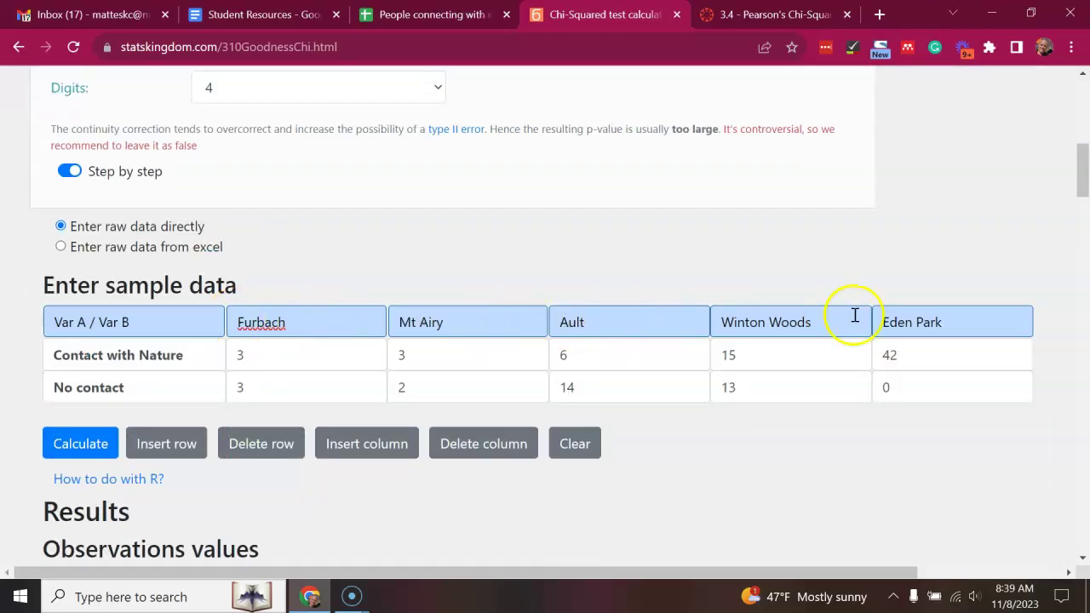